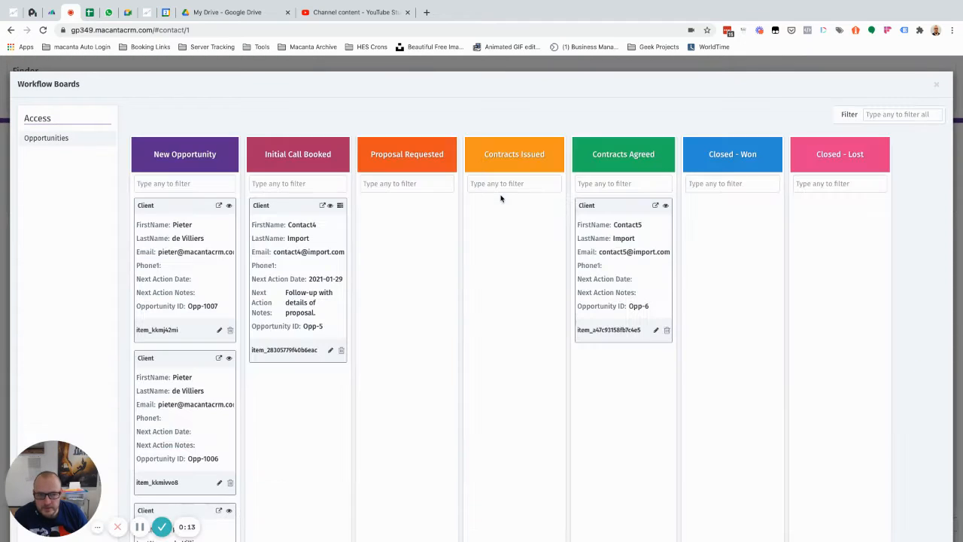
- Examine the opportunity cards in the New Opportunity stage of the workflow board and close the board
{"action": "scroll", "coordinate": [306, 401], "scroll_direction": "down", "scroll_amount": 1}
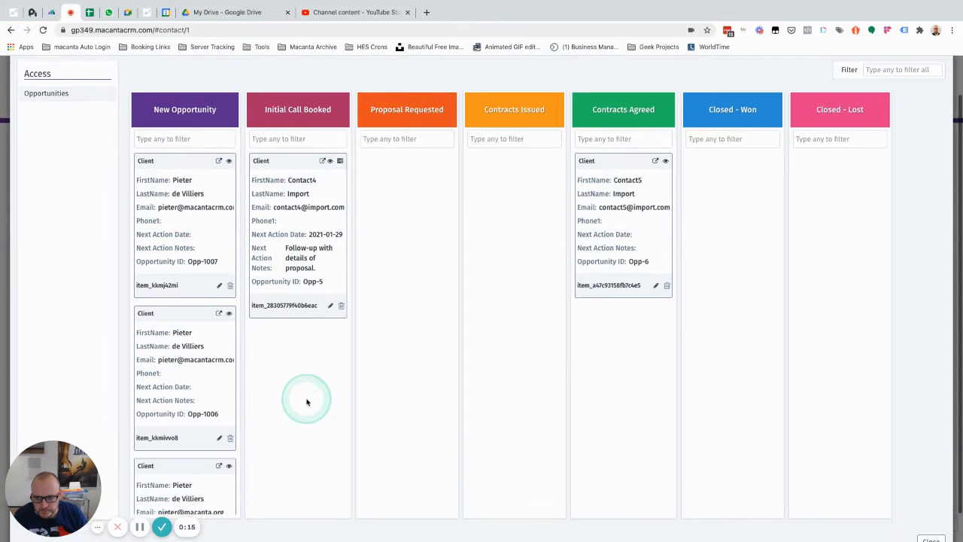
{"action": "scroll", "coordinate": [168, 360], "scroll_direction": "down", "scroll_amount": 4}
{"action": "scroll", "coordinate": [168, 360], "scroll_direction": "down", "scroll_amount": 8}
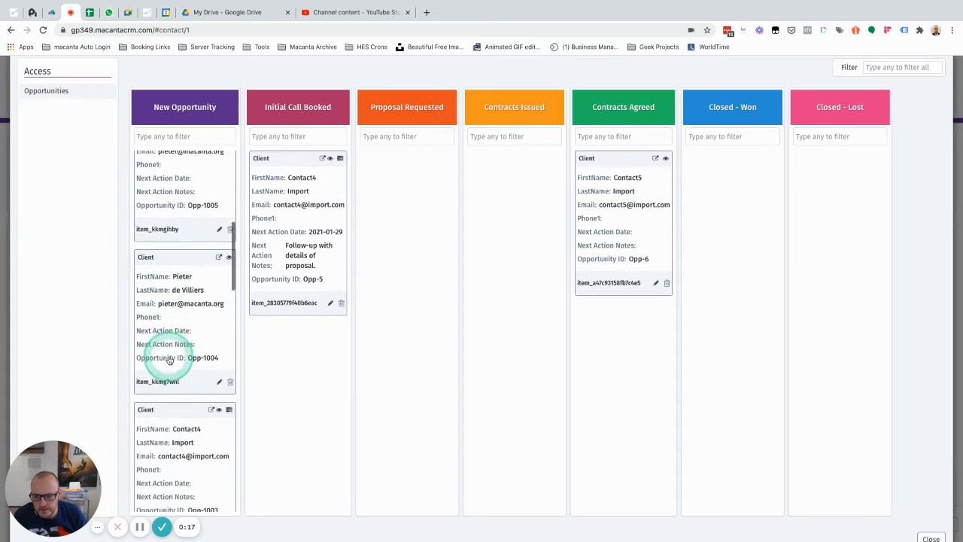
{"action": "scroll", "coordinate": [169, 360], "scroll_direction": "up", "scroll_amount": 10}
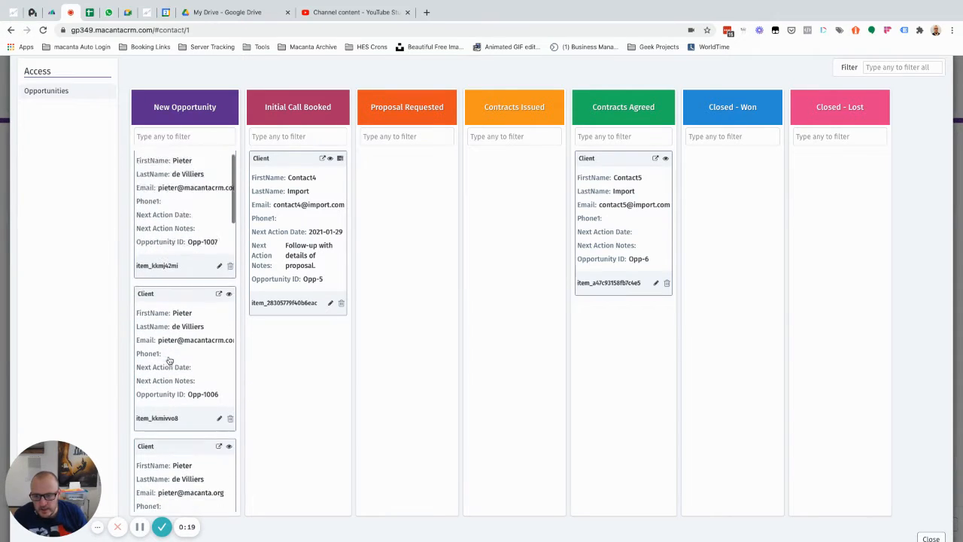
{"action": "left_click", "coordinate": [816, 221]}
{"action": "scroll", "coordinate": [819, 226], "scroll_direction": "up", "scroll_amount": 1}
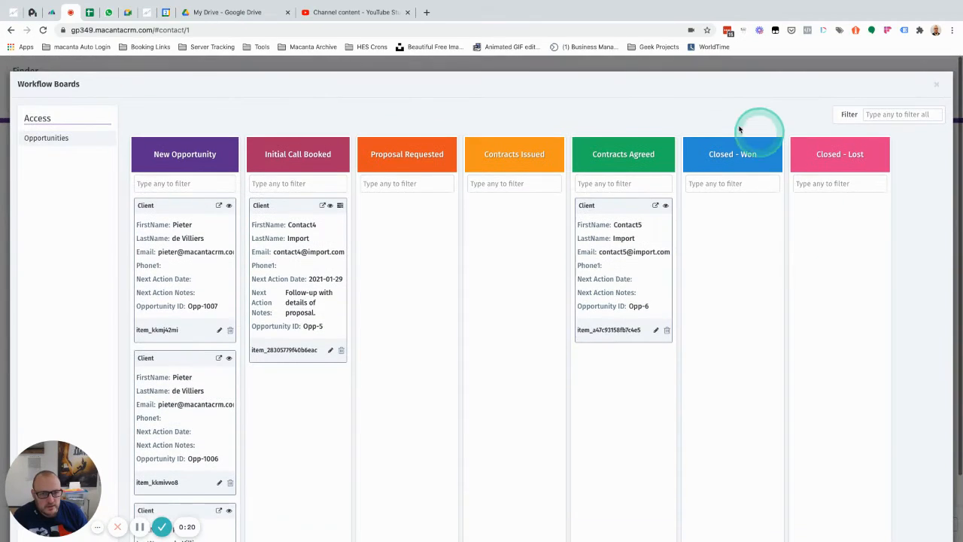
{"action": "left_click", "coordinate": [933, 85]}
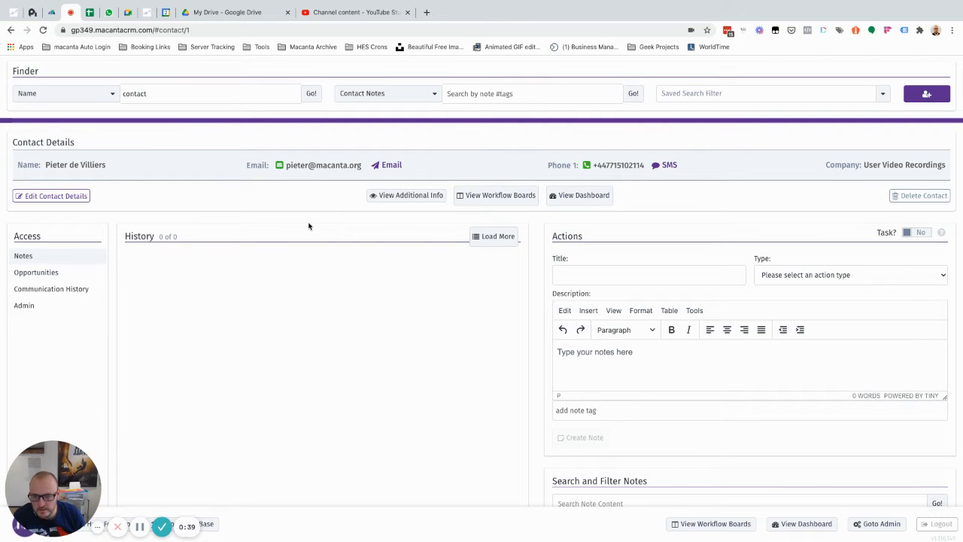
- Start a new email content aggregator in the admin area
{"action": "left_click", "coordinate": [33, 308]}
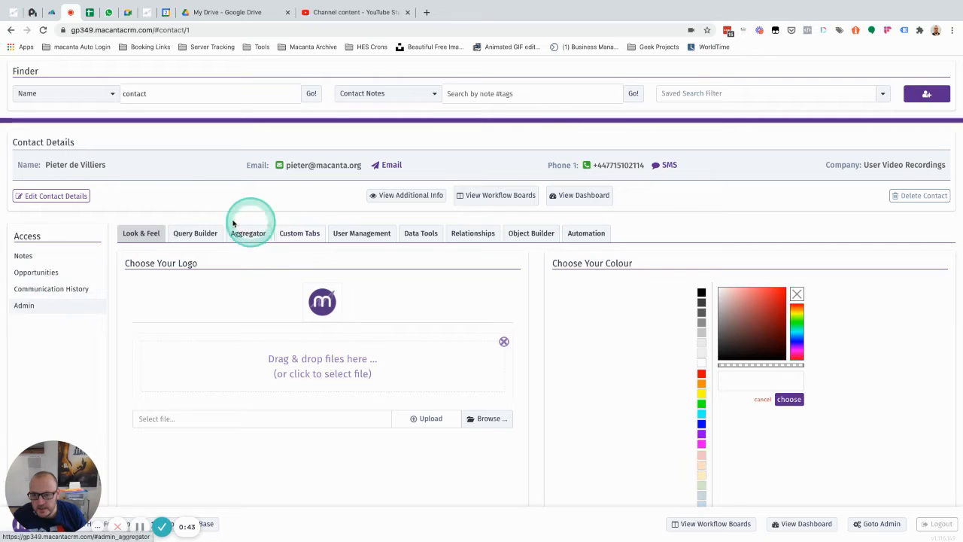
{"action": "left_click", "coordinate": [188, 235]}
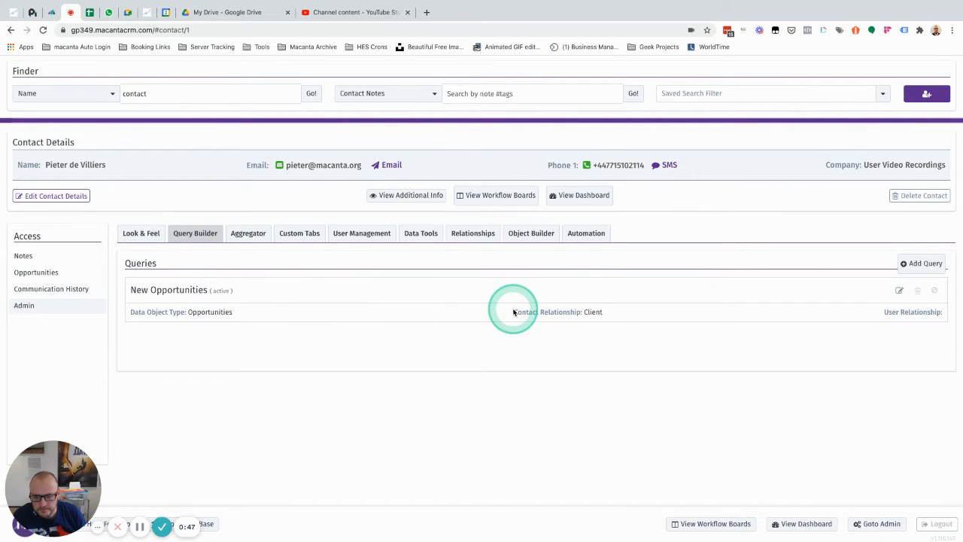
{"action": "left_click", "coordinate": [244, 234]}
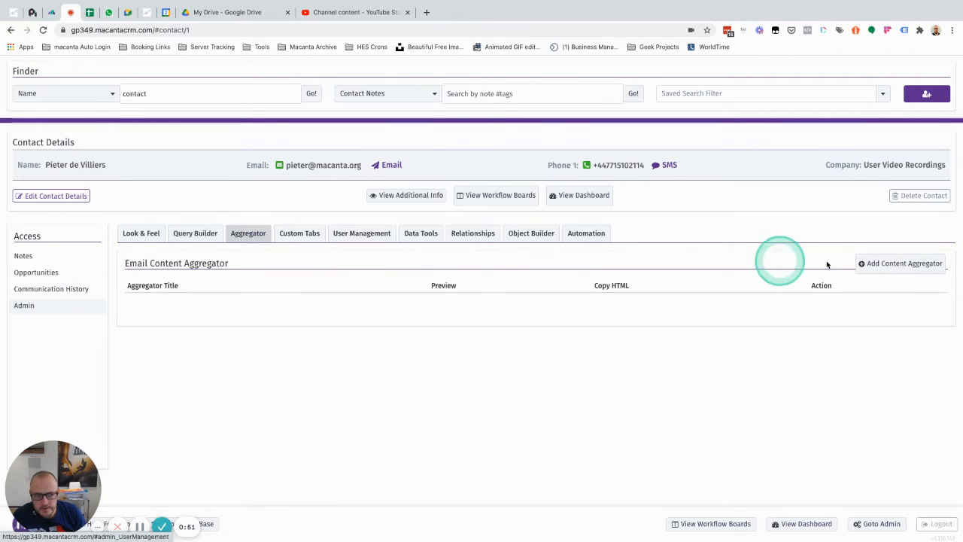
{"action": "left_click", "coordinate": [902, 265]}
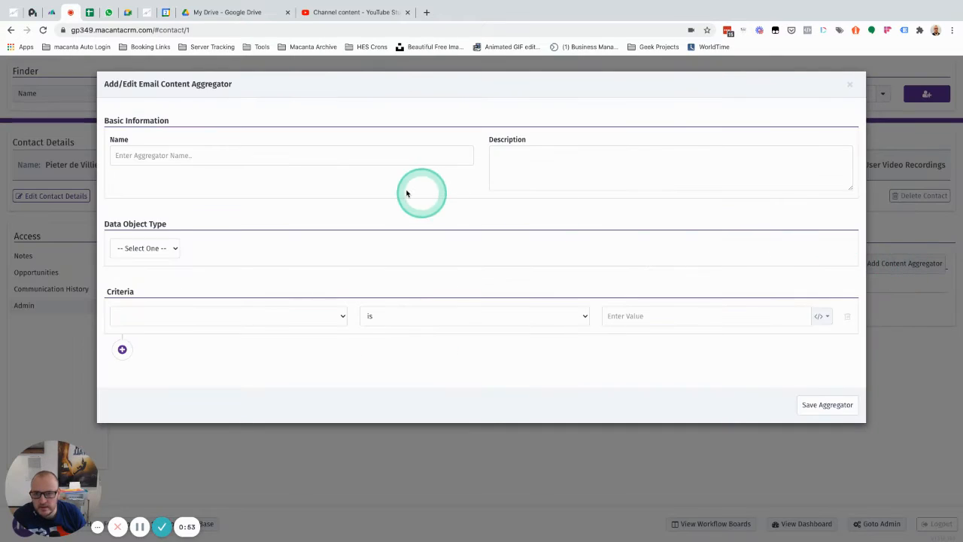
- Name the aggregator "New Opportunities - Last 7 Days"
{"action": "left_click", "coordinate": [361, 157]}
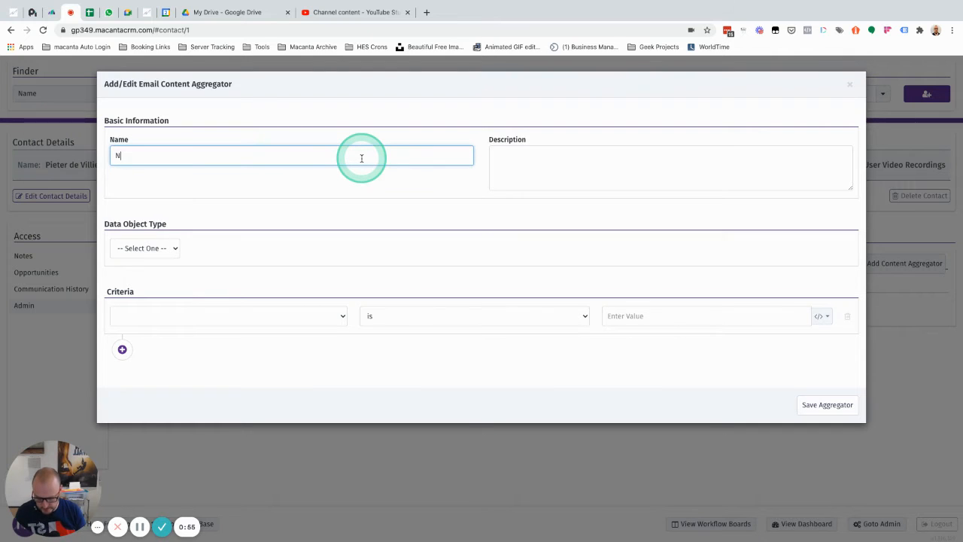
{"action": "type", "text": "New Opport"}
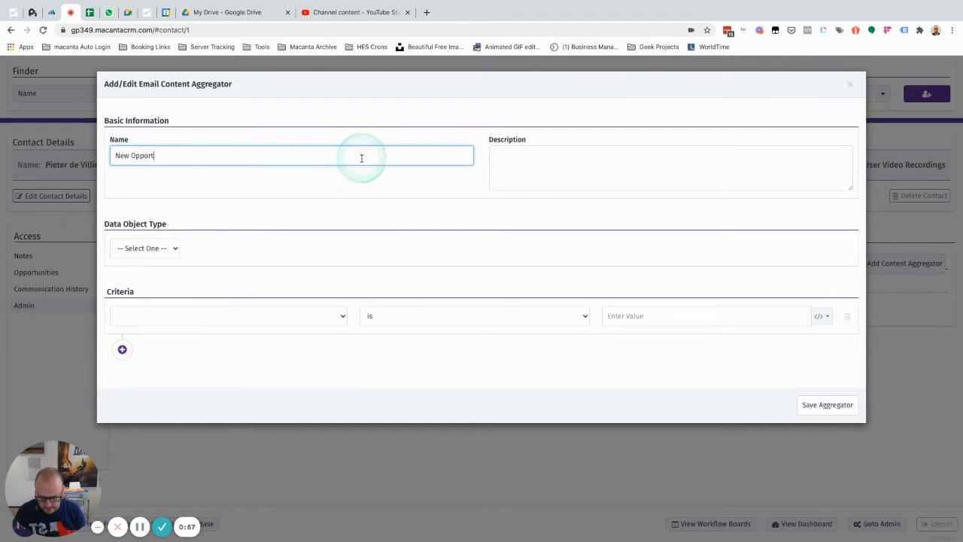
{"action": "type", "text": "unities -"}
{"action": "left_click", "coordinate": [362, 157]}
{"action": "type", "text": "La"}
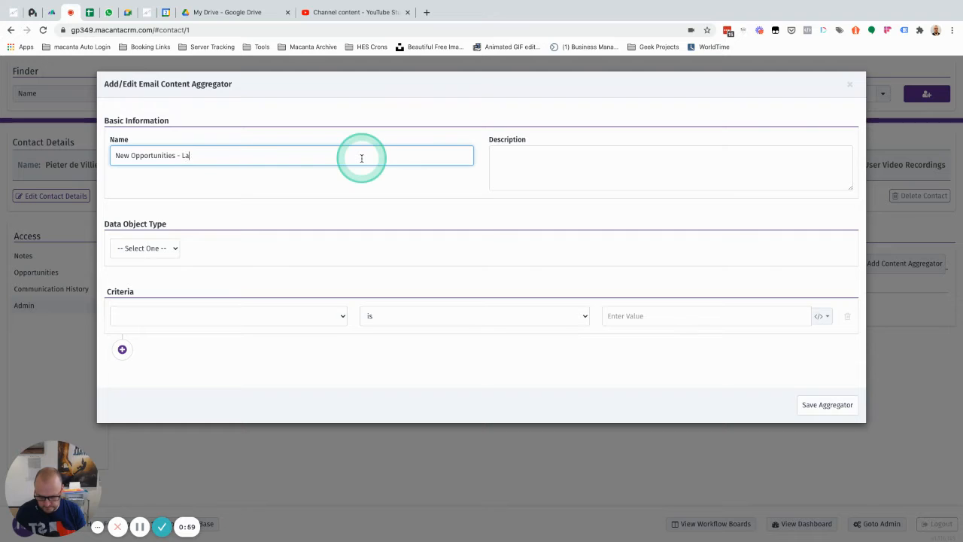
{"action": "type", "text": "st 7"}
{"action": "left_click", "coordinate": [361, 157]}
{"action": "type", "text": "Days"}
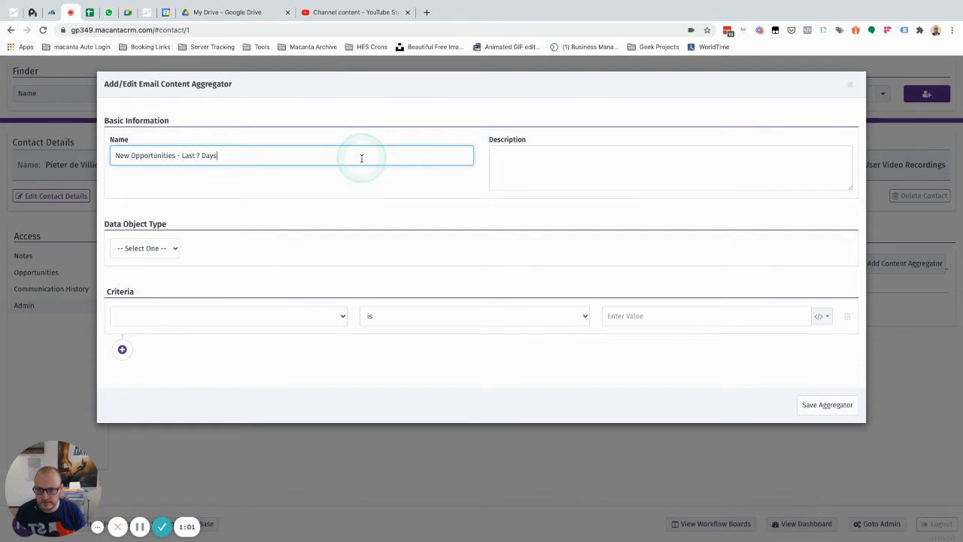
- Set the data object type to Opportunities and choose Date Created (DO field) as the criterion field
{"action": "left_click", "coordinate": [161, 248]}
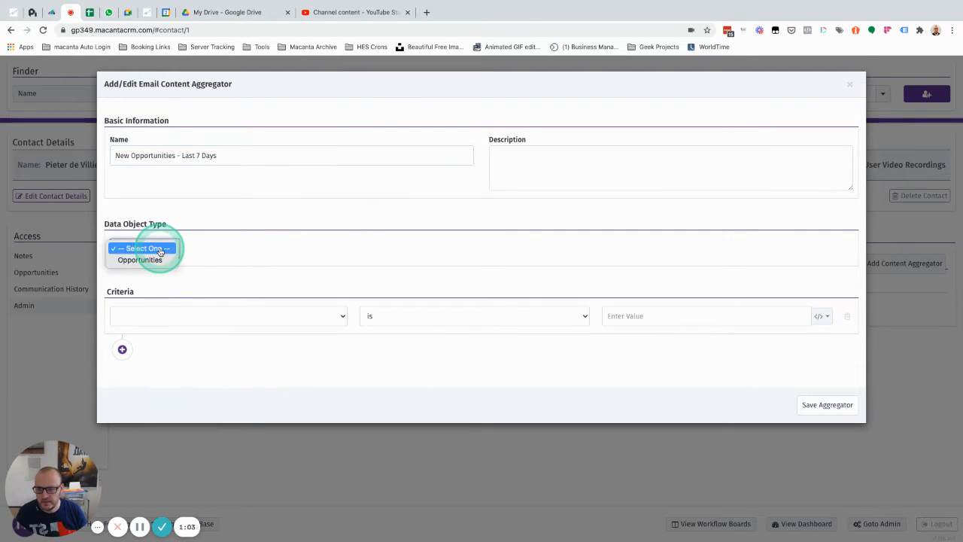
{"action": "left_click", "coordinate": [156, 260]}
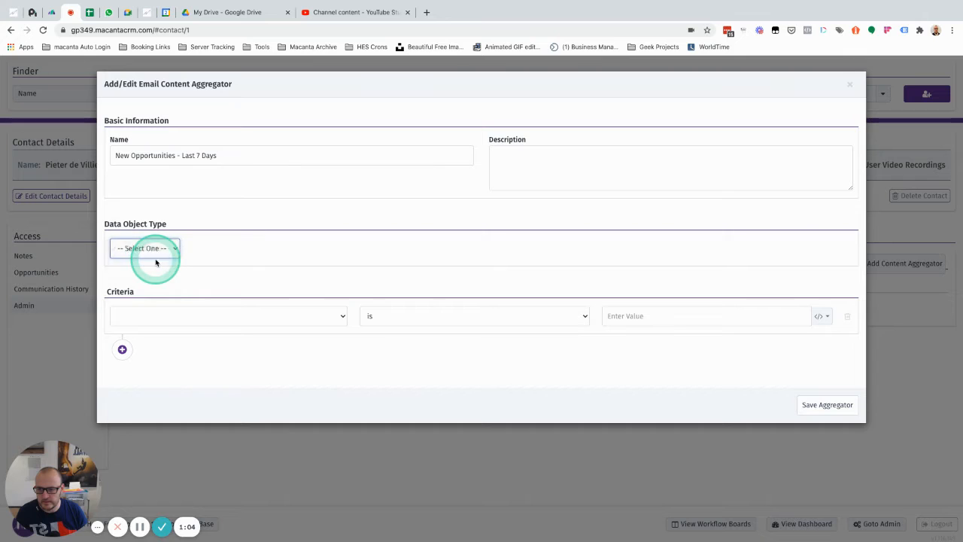
{"action": "left_click", "coordinate": [274, 317]}
{"action": "type", "text": "date"}
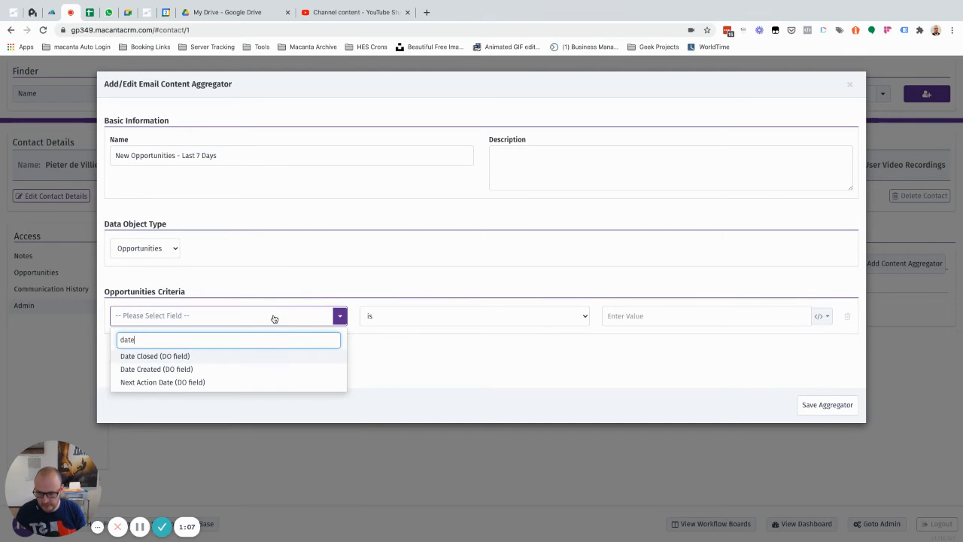
{"action": "left_click", "coordinate": [166, 368]}
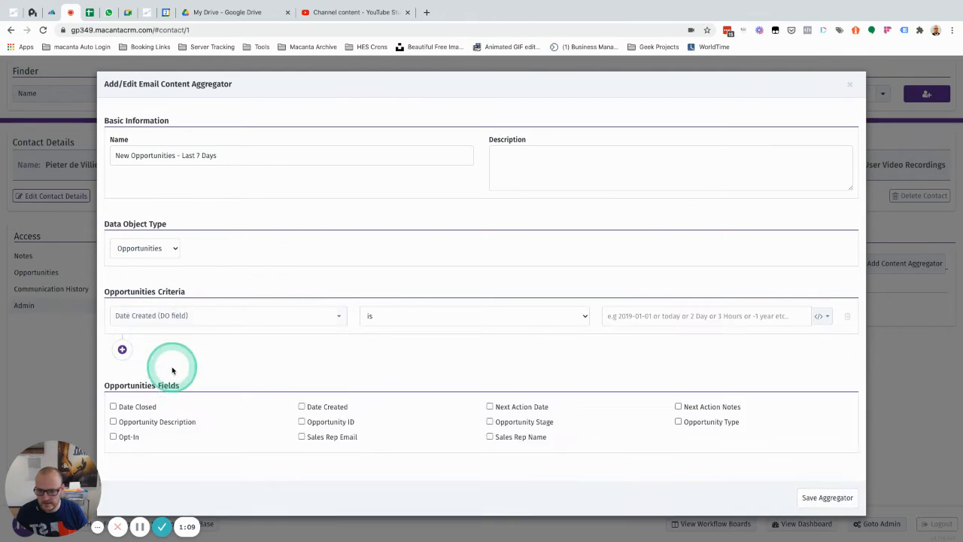
- Set the Date Created criterion's value to "between -7 days and 0 day"
{"action": "left_click", "coordinate": [630, 317]}
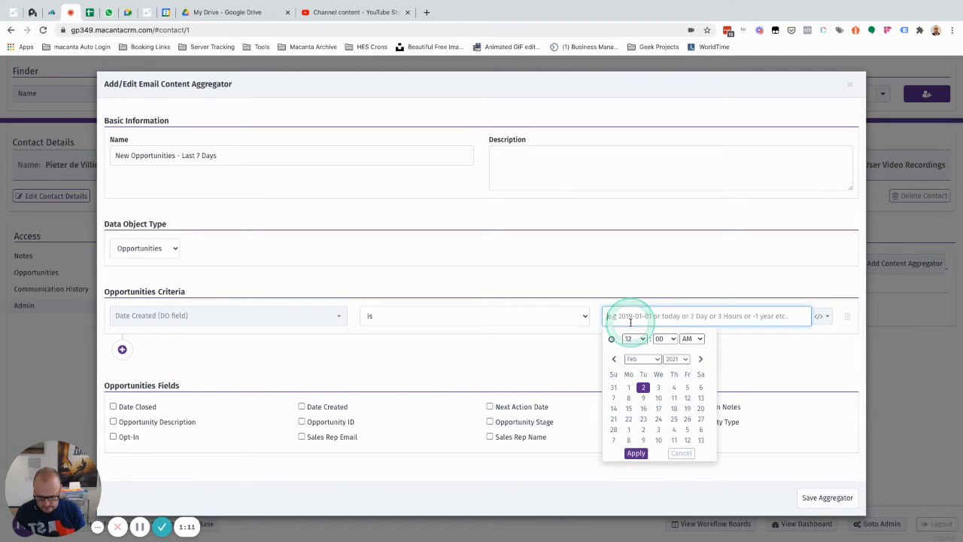
{"action": "type", "text": "between -7 day and 0day"}
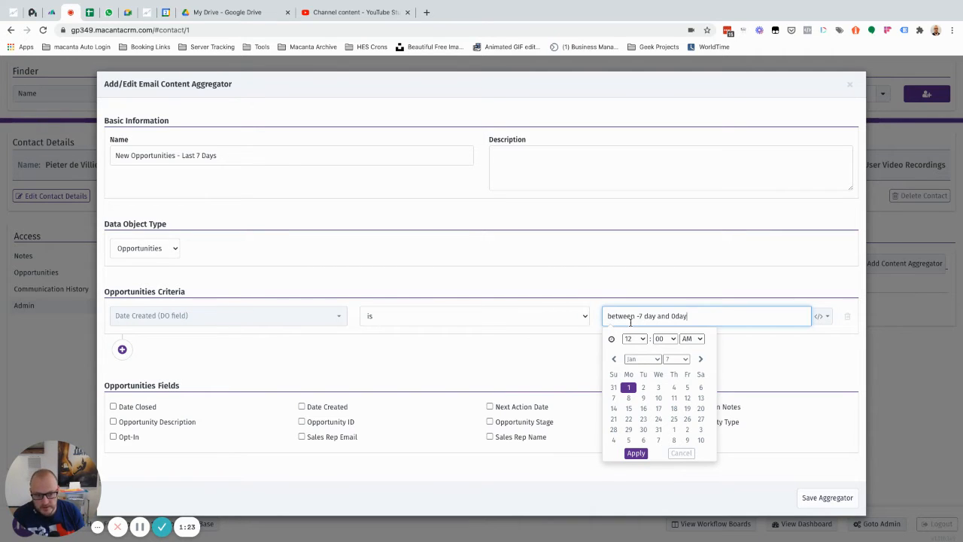
{"action": "left_click", "coordinate": [654, 315]}
{"action": "type", "text": "s"}
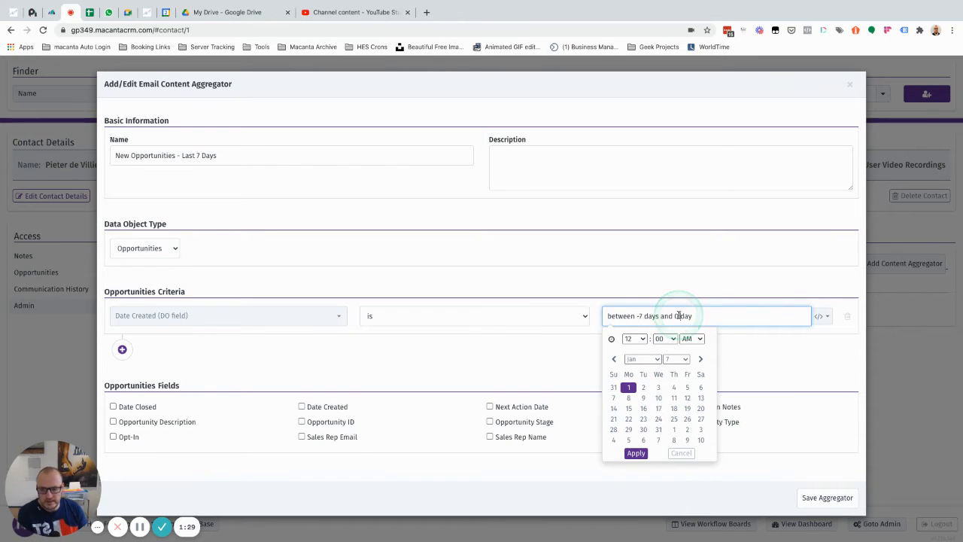
{"action": "left_click", "coordinate": [540, 348]}
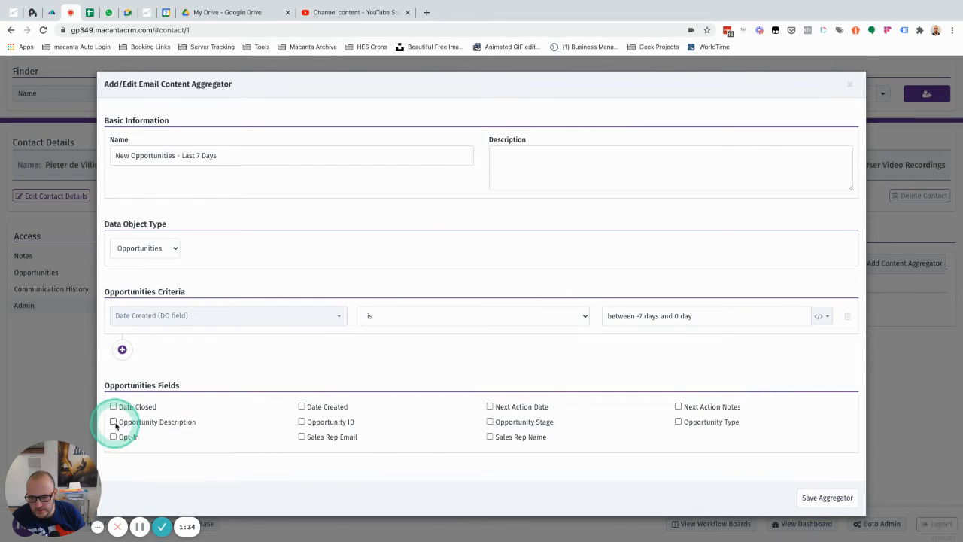
- Include the fields Date Created, Next Action Date, Next Action Notes, Opportunity Description, Opportunity ID, Opportunity Stage, Opportunity Type and Sales Rep Name
{"action": "left_click", "coordinate": [302, 407]}
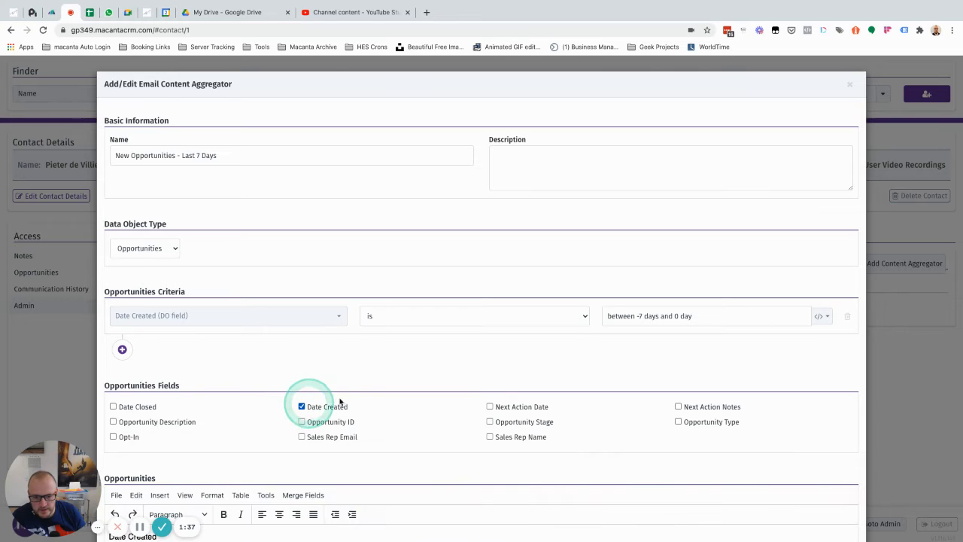
{"action": "left_click", "coordinate": [490, 406]}
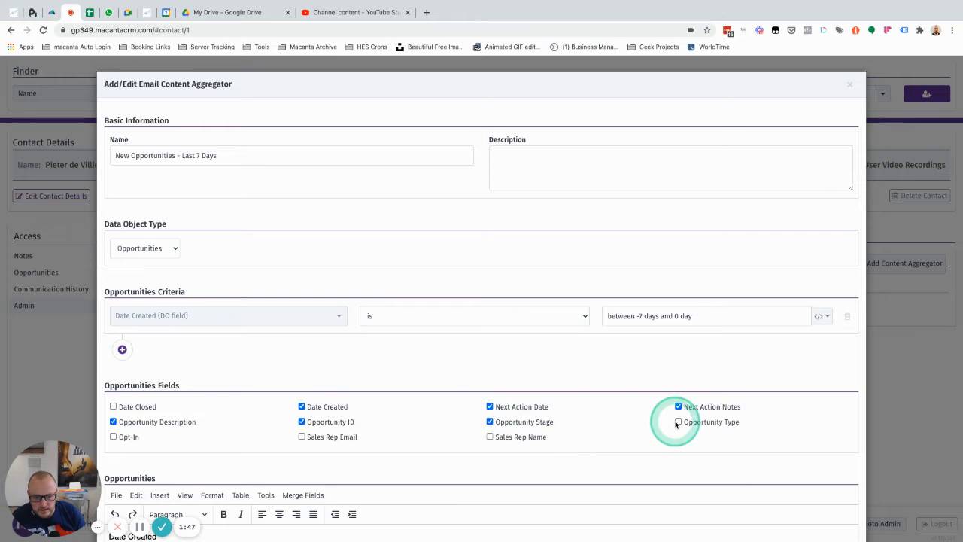
{"action": "left_click", "coordinate": [677, 422]}
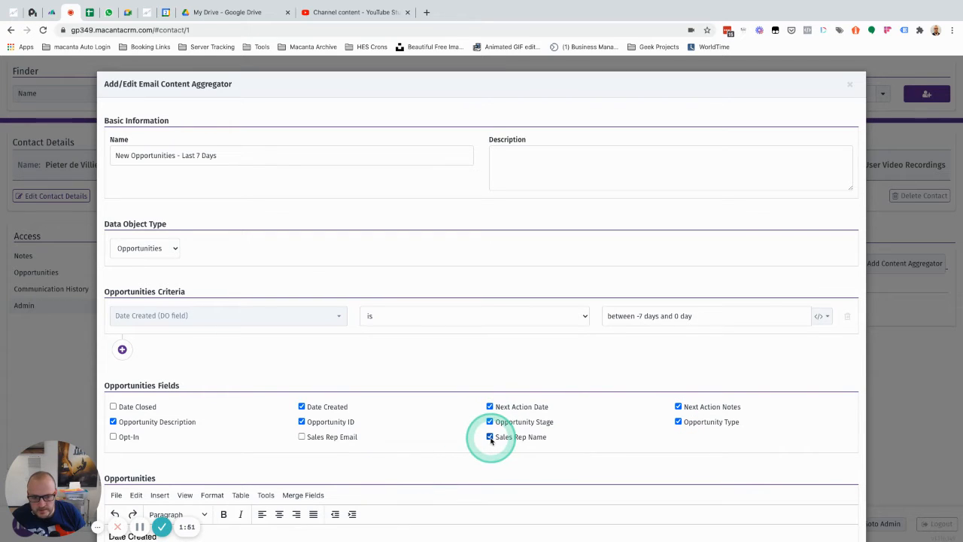
- Add the heading line "Opportunity Details:" above Date Created in the Opportunities email content
{"action": "scroll", "coordinate": [491, 440], "scroll_direction": "down", "scroll_amount": 5}
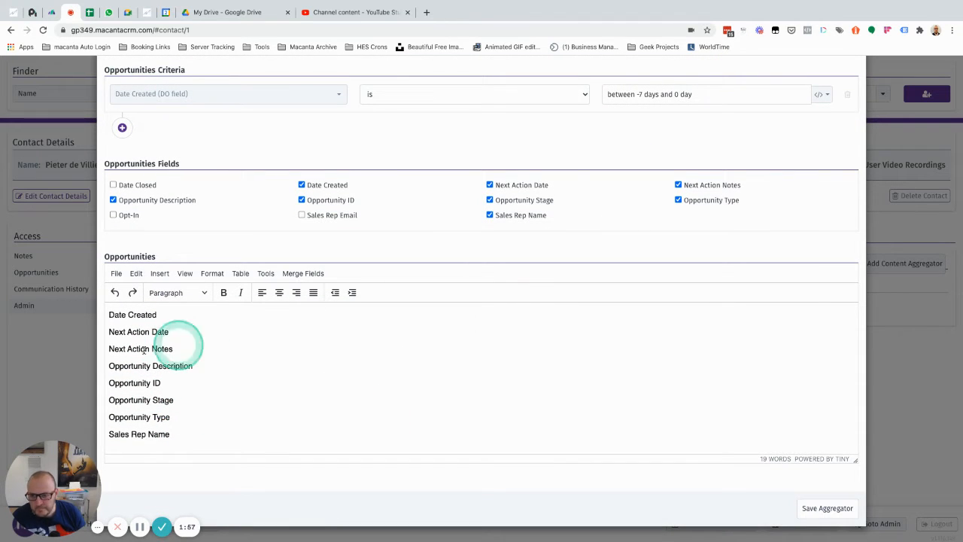
{"action": "left_click", "coordinate": [109, 314]}
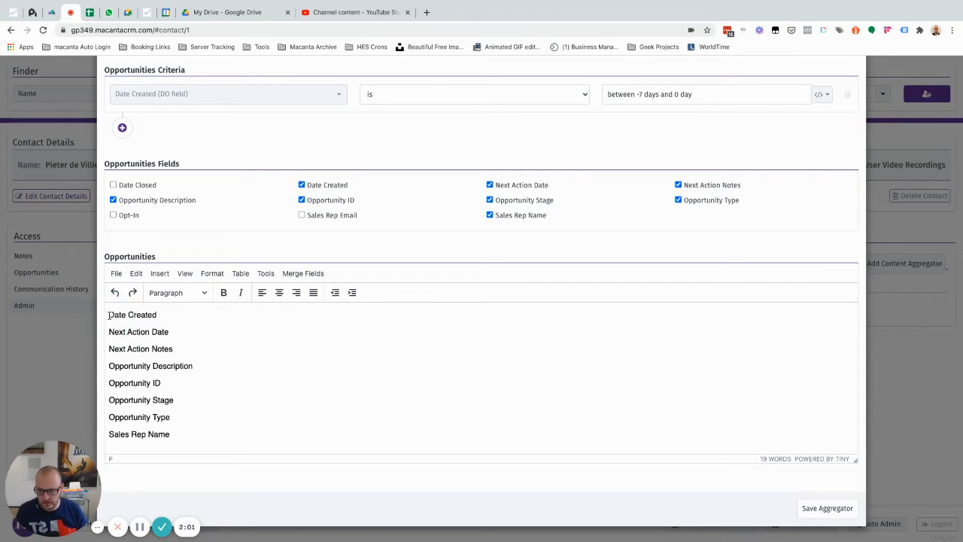
{"action": "type", "text": "Opportu"}
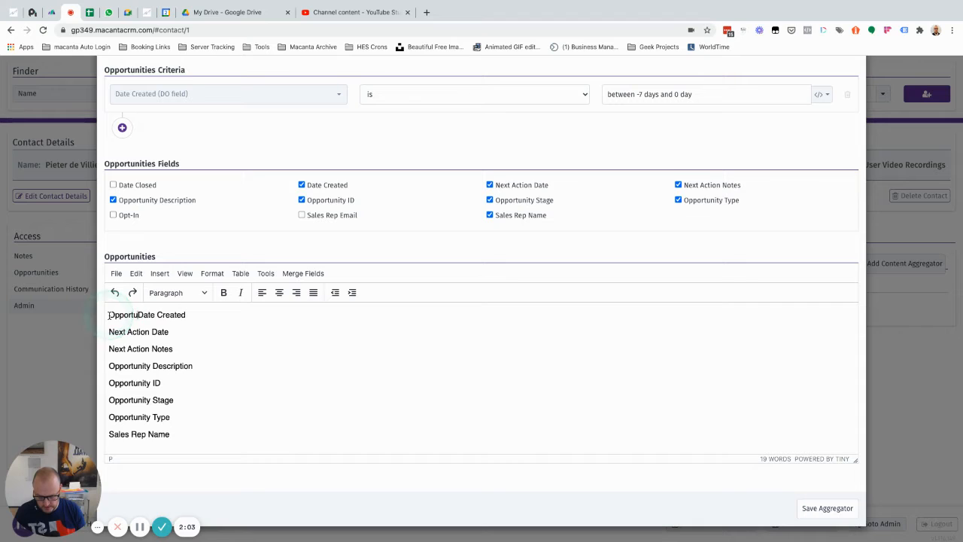
{"action": "type", "text": "nity Details:"}
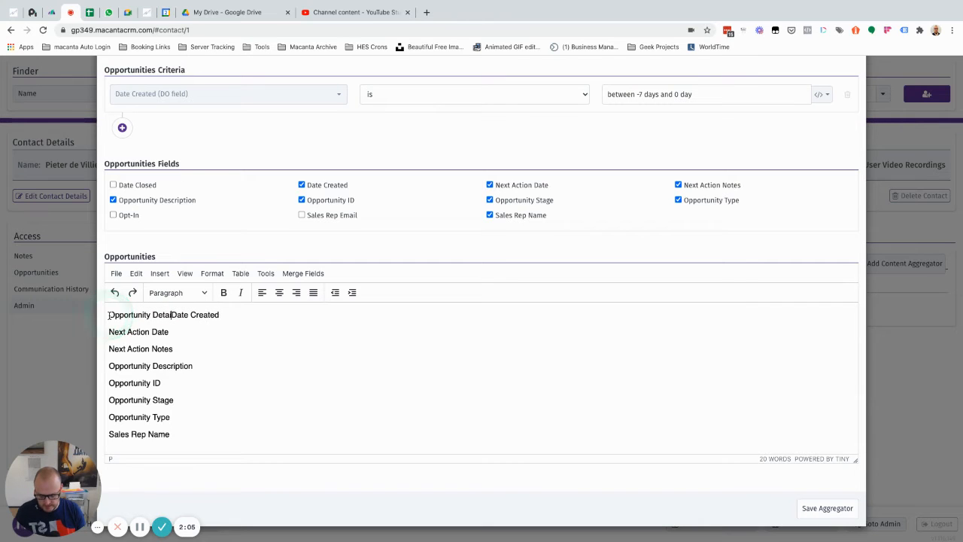
{"action": "key", "text": "Return"}
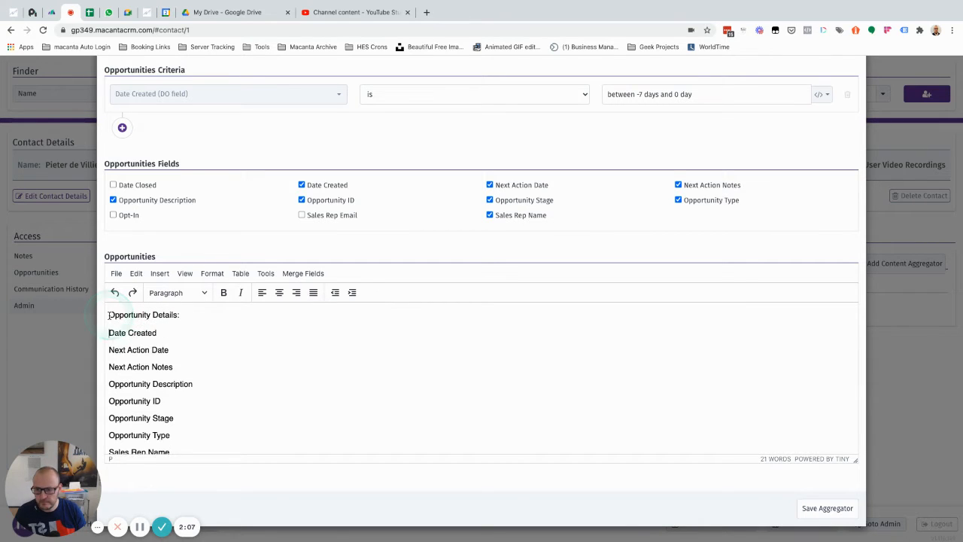
- Move the Opportunity Description merge field directly below Date Created in the email content, separated by a line break
{"action": "scroll", "coordinate": [174, 356], "scroll_direction": "down", "scroll_amount": 1}
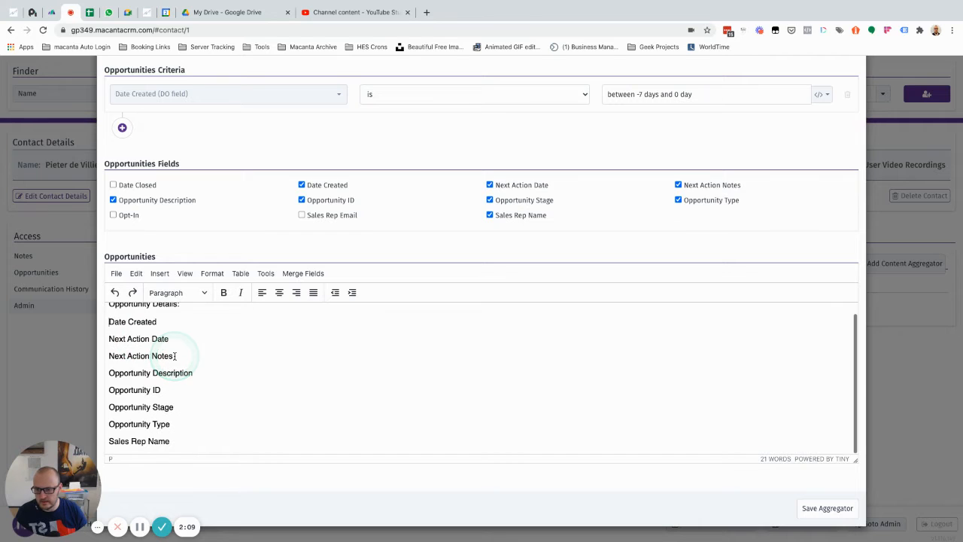
{"action": "scroll", "coordinate": [174, 356], "scroll_direction": "up", "scroll_amount": 1}
{"action": "left_click", "coordinate": [116, 335]}
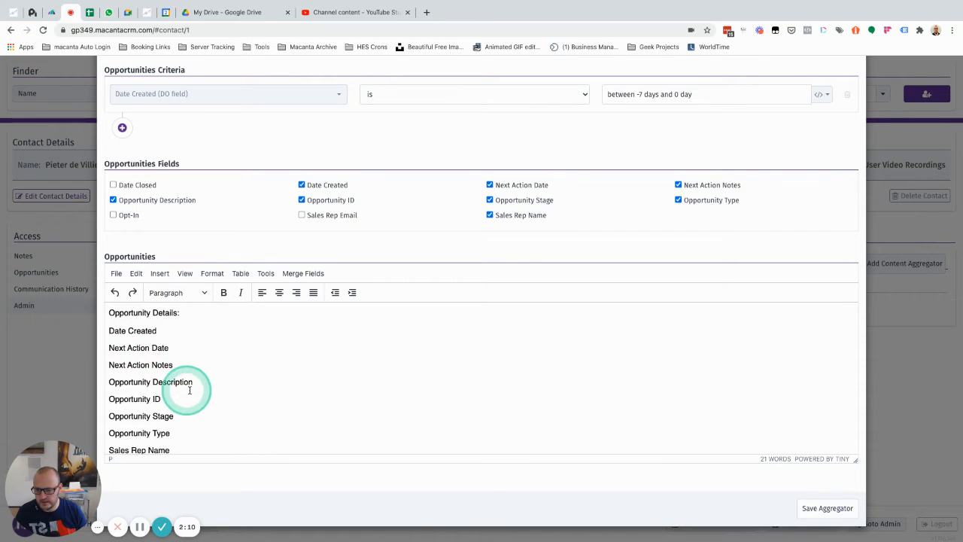
{"action": "left_click_drag", "start_coordinate": [192, 381], "coordinate": [109, 382]}
{"action": "key", "text": "super+c"}
{"action": "key", "text": "BackSpace"}
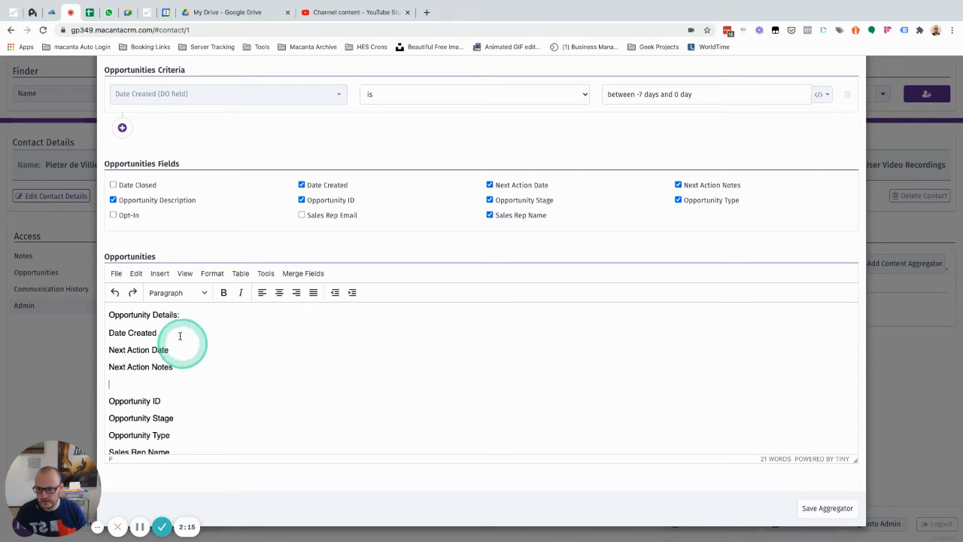
{"action": "left_click", "coordinate": [165, 331]}
{"action": "key", "text": "Return"}
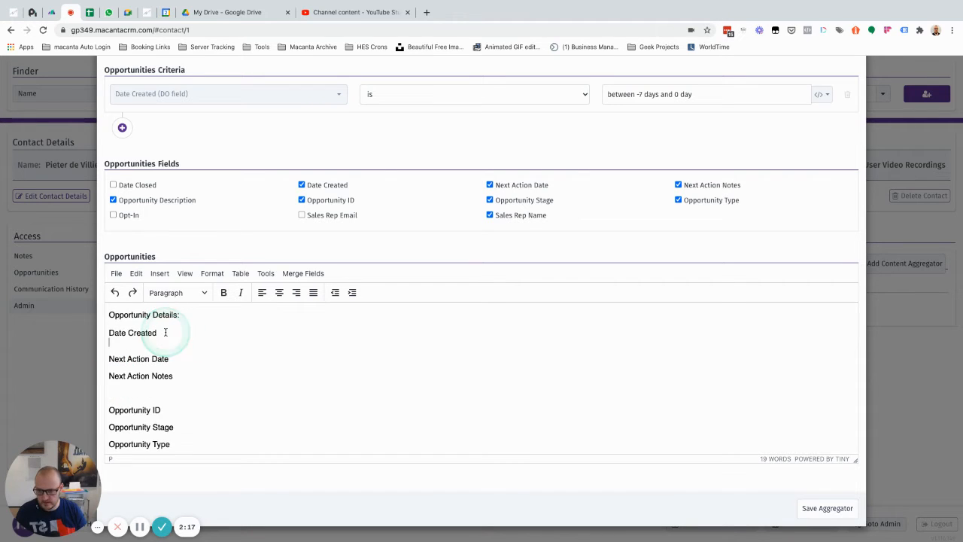
{"action": "left_click", "coordinate": [165, 332]}
{"action": "key", "text": "super+v"}
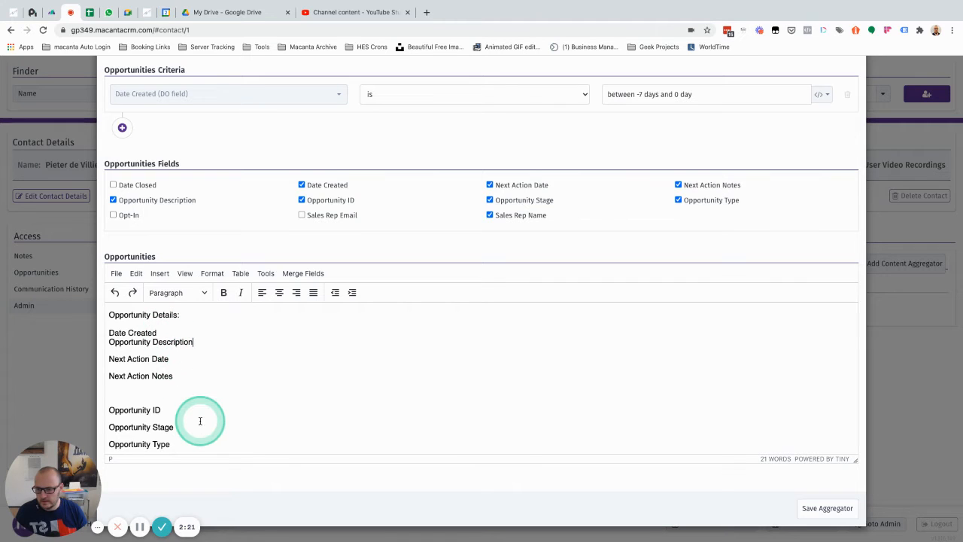
{"action": "scroll", "coordinate": [185, 421], "scroll_direction": "down", "scroll_amount": 1}
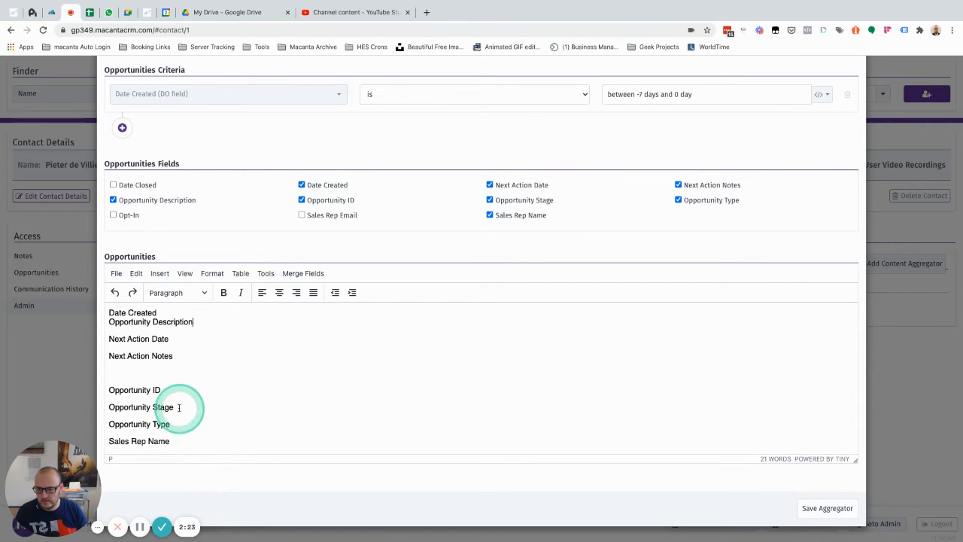
- Move the Opportunity Stage merge field directly below Opportunity Description in the email content
{"action": "left_click_drag", "start_coordinate": [177, 407], "coordinate": [117, 407]}
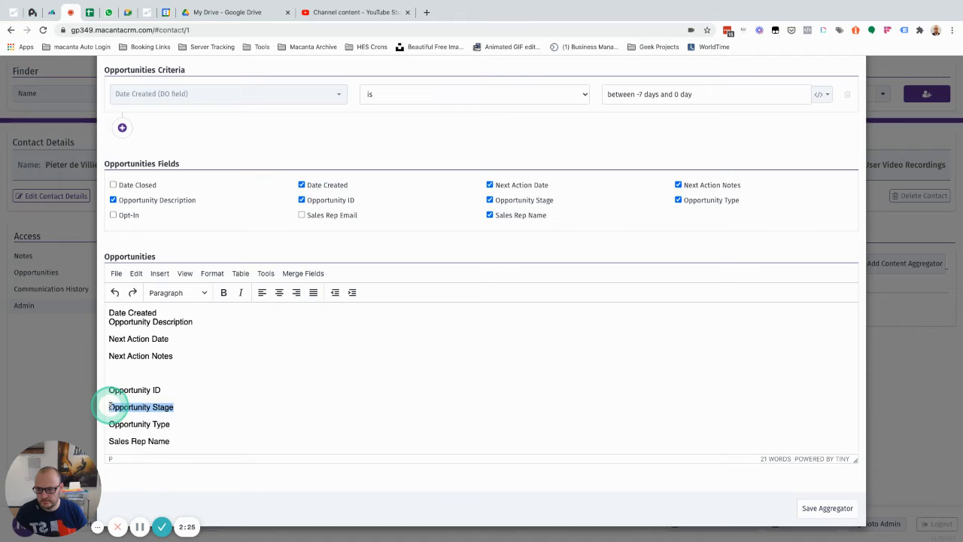
{"action": "key", "text": "BackSpace"}
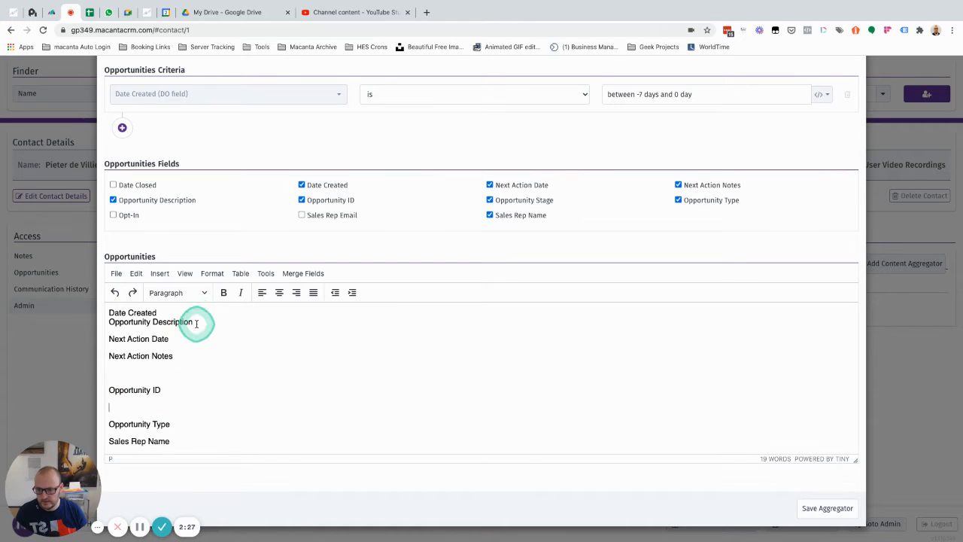
{"action": "left_click", "coordinate": [196, 323]}
{"action": "key", "text": "Return"}
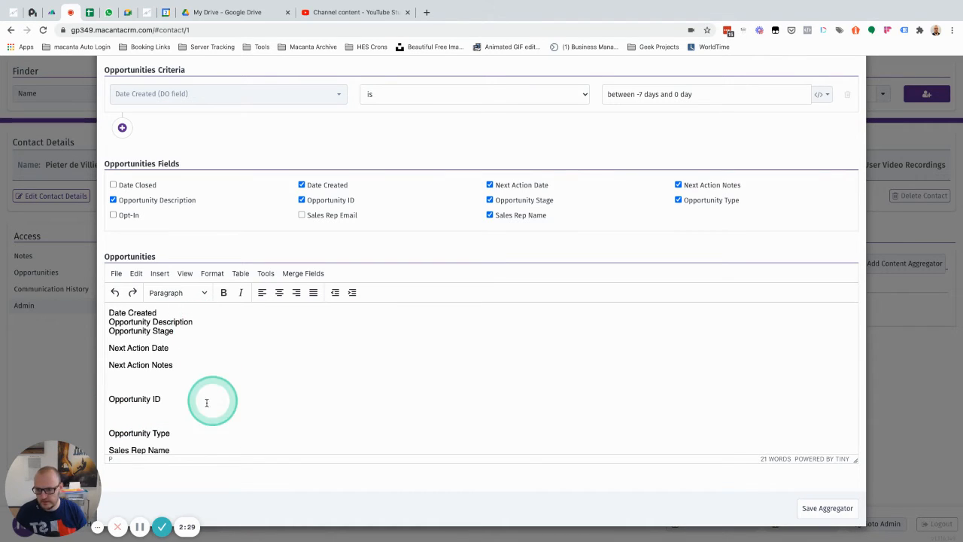
- Move the Opportunity ID merge field directly below Opportunity Stage in the email content
{"action": "left_click_drag", "start_coordinate": [164, 398], "coordinate": [108, 397]}
{"action": "key", "text": "super+c"}
{"action": "left_click", "coordinate": [179, 331]}
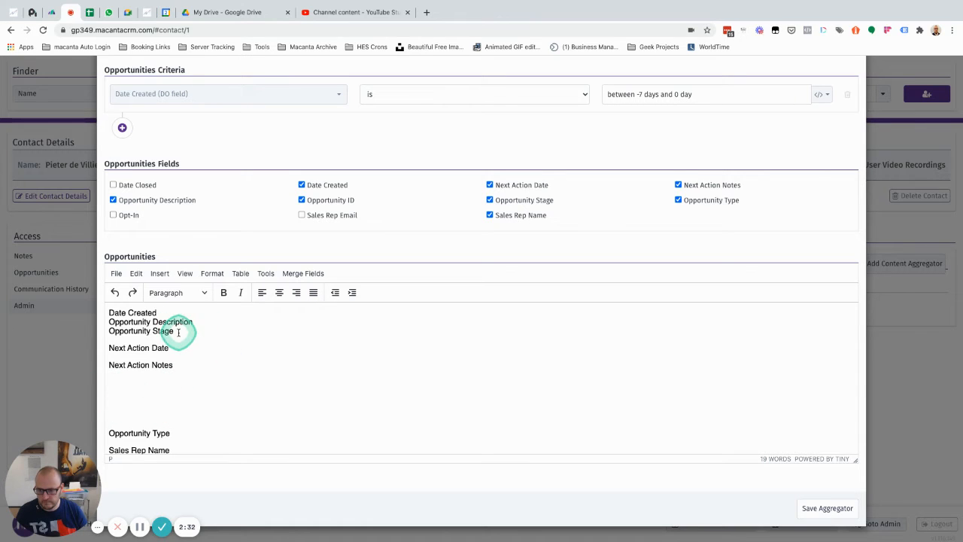
{"action": "key", "text": "Return"}
{"action": "key", "text": "super+v"}
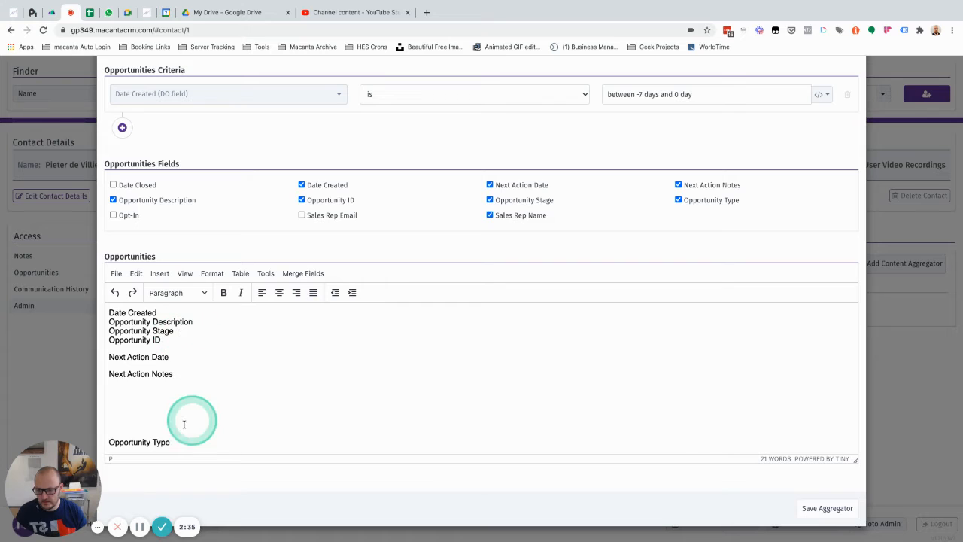
- Move the Opportunity Type merge field directly below Opportunity ID in the email content
{"action": "left_click", "coordinate": [170, 442]}
{"action": "left_click_drag", "start_coordinate": [168, 441], "coordinate": [110, 441]}
{"action": "key", "text": "super+x"}
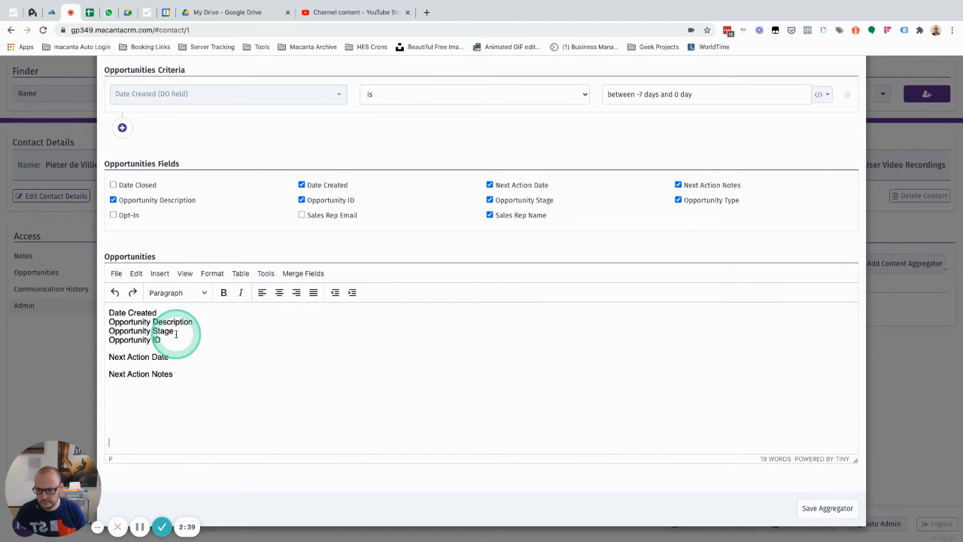
{"action": "left_click", "coordinate": [169, 340]}
{"action": "key", "text": "Return"}
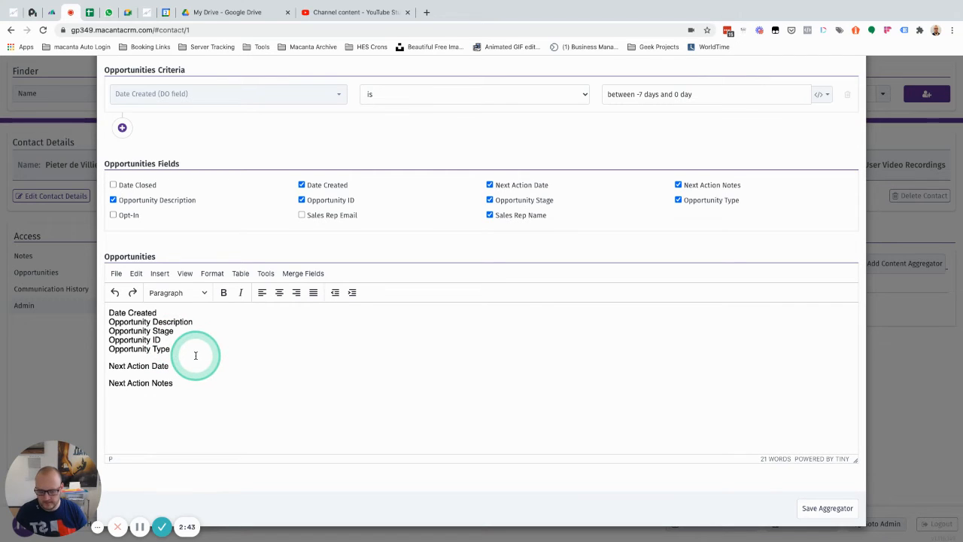
- Add the heading line "Next Actions:" between Opportunity Type and Next Action Date, set off by a line break
{"action": "key", "text": "Return"}
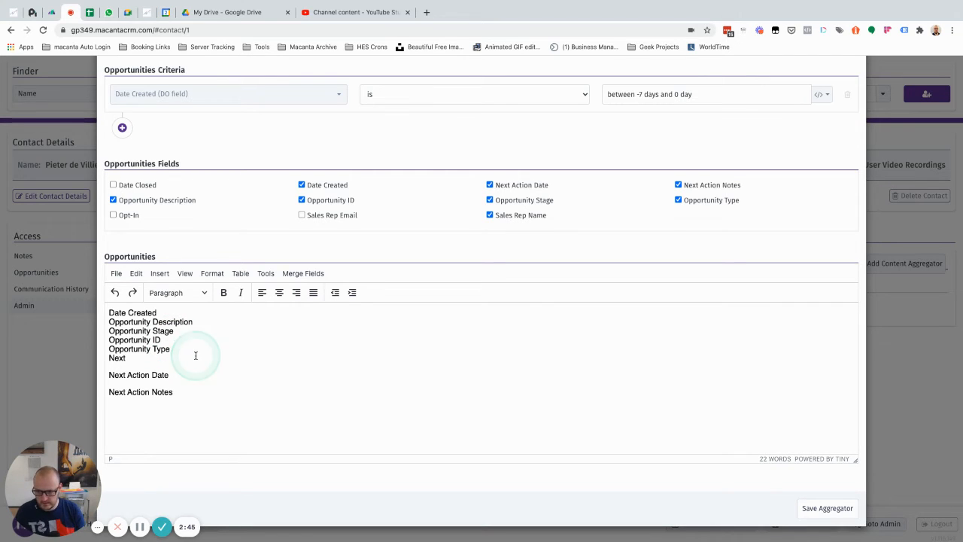
{"action": "key", "text": "Return"}
{"action": "type", "text": "N"}
{"action": "left_click", "coordinate": [195, 356]}
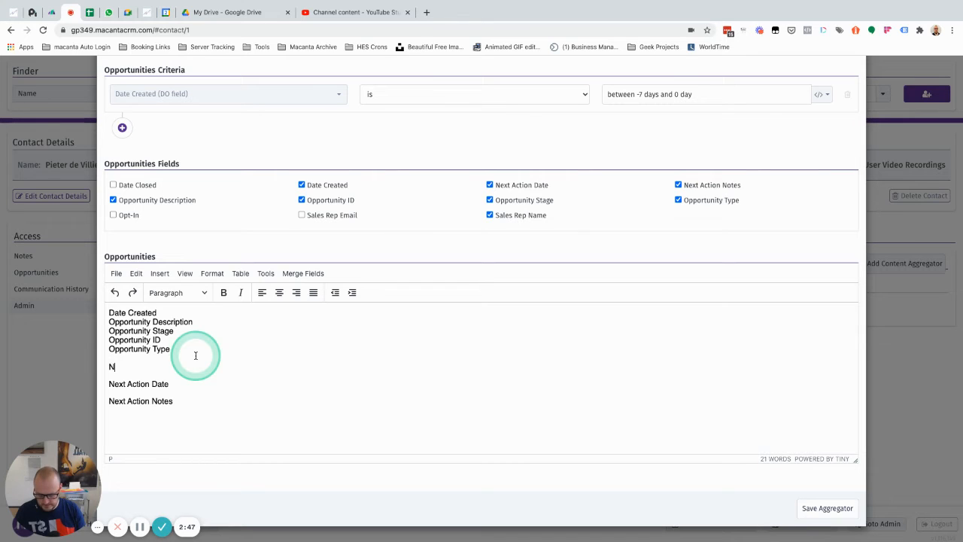
{"action": "type", "text": "ext Actions:"}
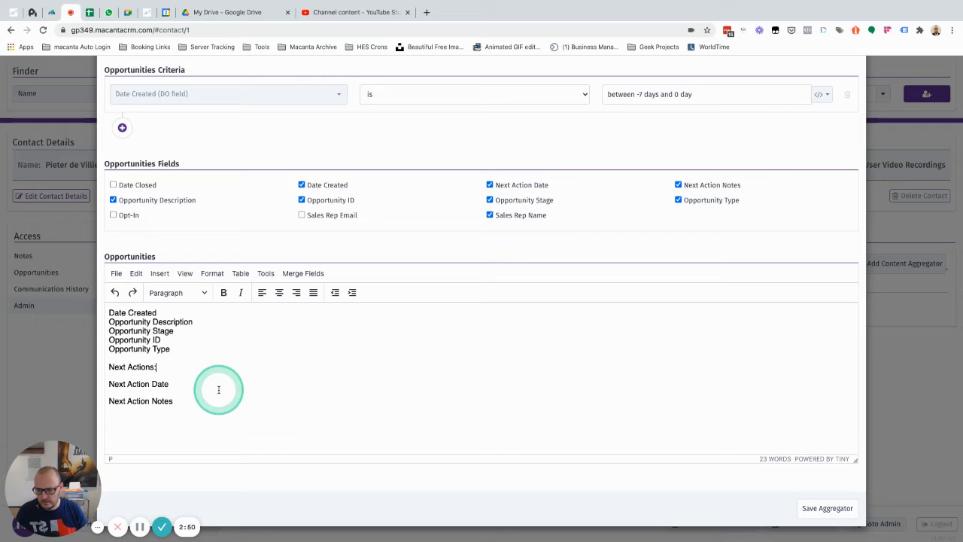
- Add the heading "Sales Rep:" below Next Action Notes and remove the empty lines between it and Sales Rep Name
{"action": "scroll", "coordinate": [215, 389], "scroll_direction": "down", "scroll_amount": 3}
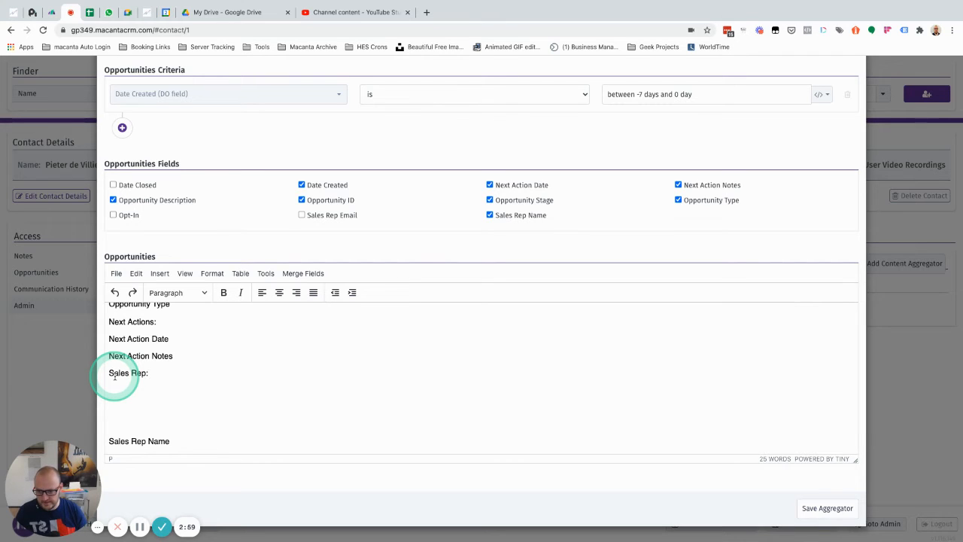
{"action": "left_click", "coordinate": [116, 434]}
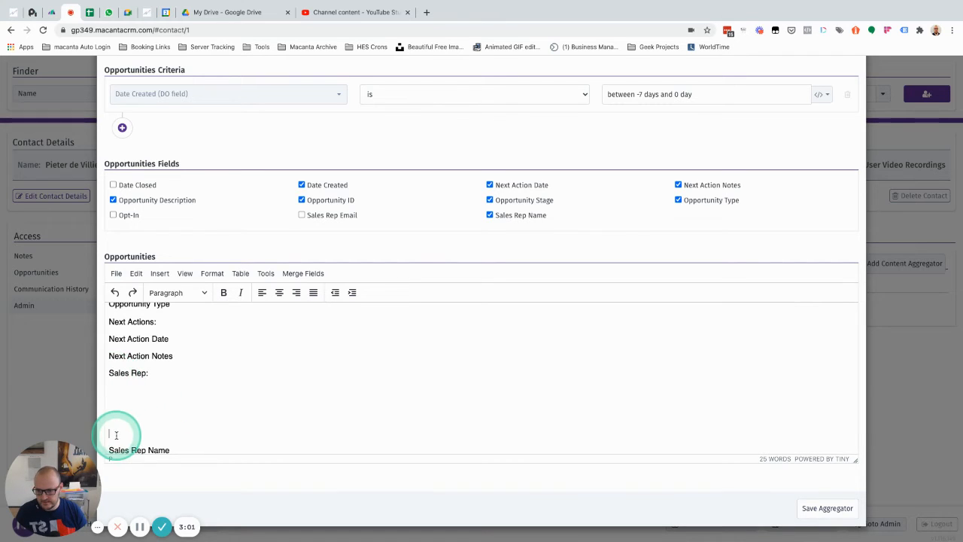
{"action": "key", "text": "BackSpace"}
{"action": "key", "text": "BackSpace"}
{"action": "key", "text": "BackSpace"}
{"action": "key", "text": "BackSpace"}
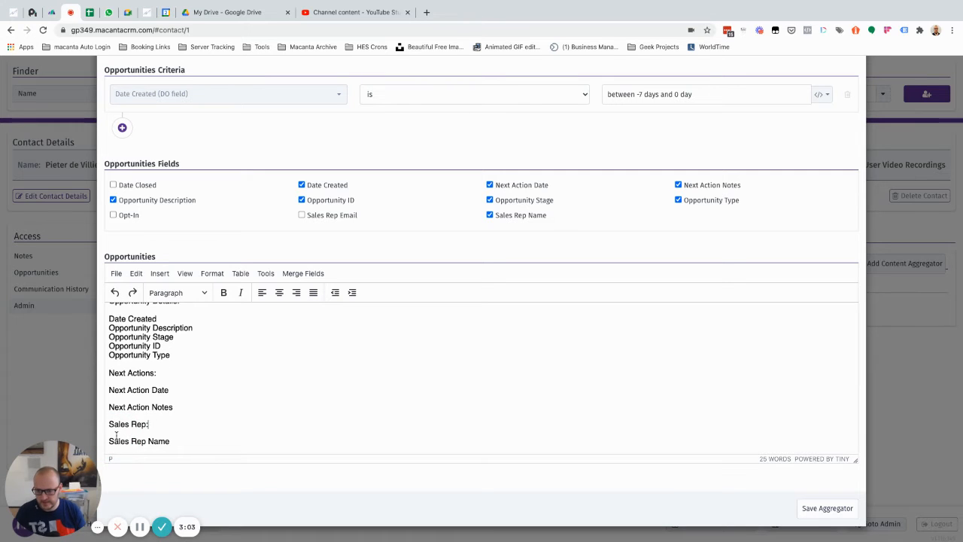
- Make the headings "Opportunity Details:", "Next Actions:" and "Sales Rep:" bold and save the aggregator
{"action": "scroll", "coordinate": [150, 421], "scroll_direction": "up", "scroll_amount": 2}
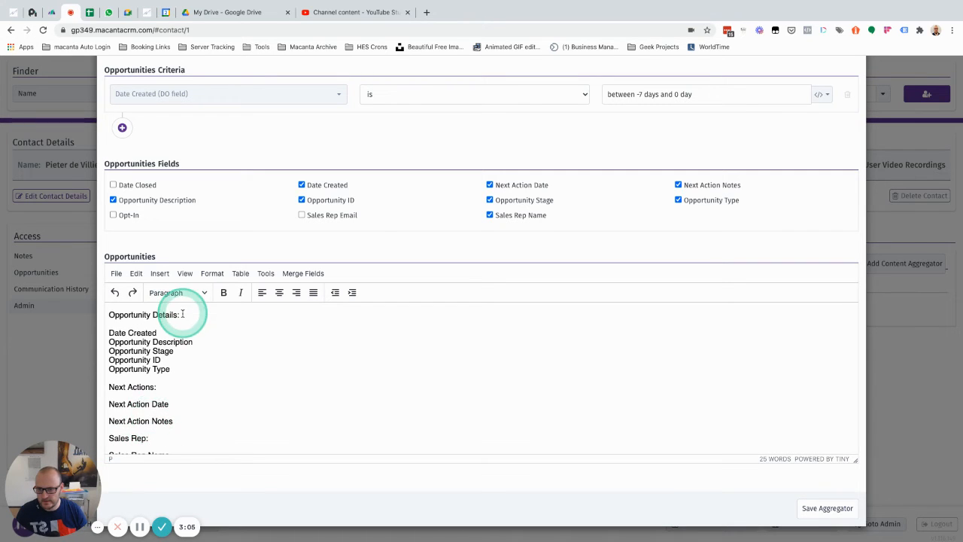
{"action": "left_click_drag", "start_coordinate": [182, 314], "coordinate": [110, 316]}
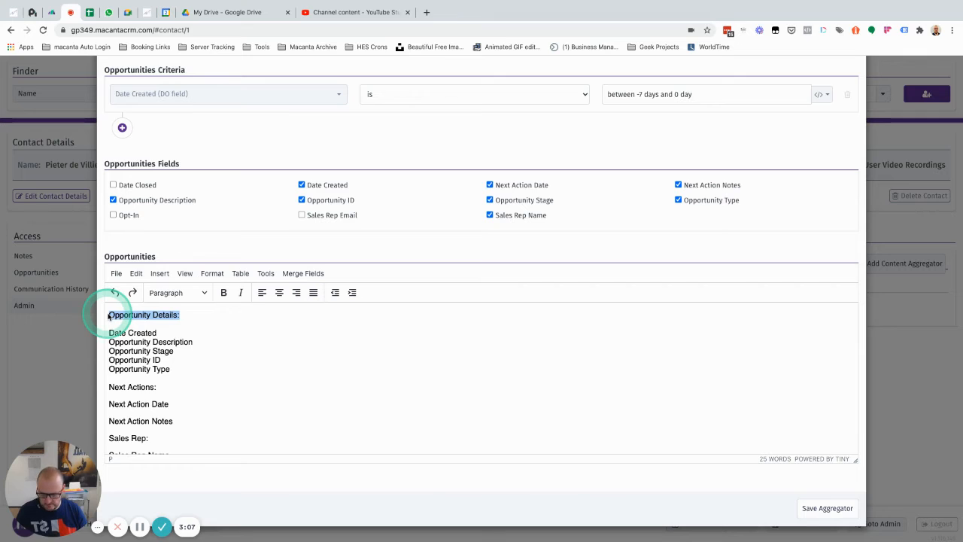
{"action": "key", "text": "ctrl+b"}
{"action": "left_click_drag", "start_coordinate": [158, 387], "coordinate": [109, 387]}
{"action": "key", "text": "ctrl+b"}
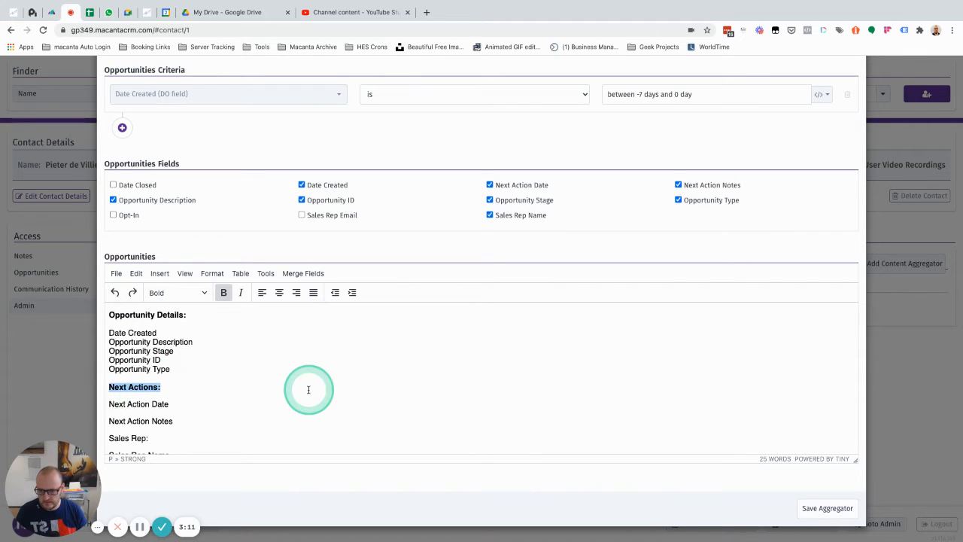
{"action": "scroll", "coordinate": [308, 390], "scroll_direction": "down", "scroll_amount": 1}
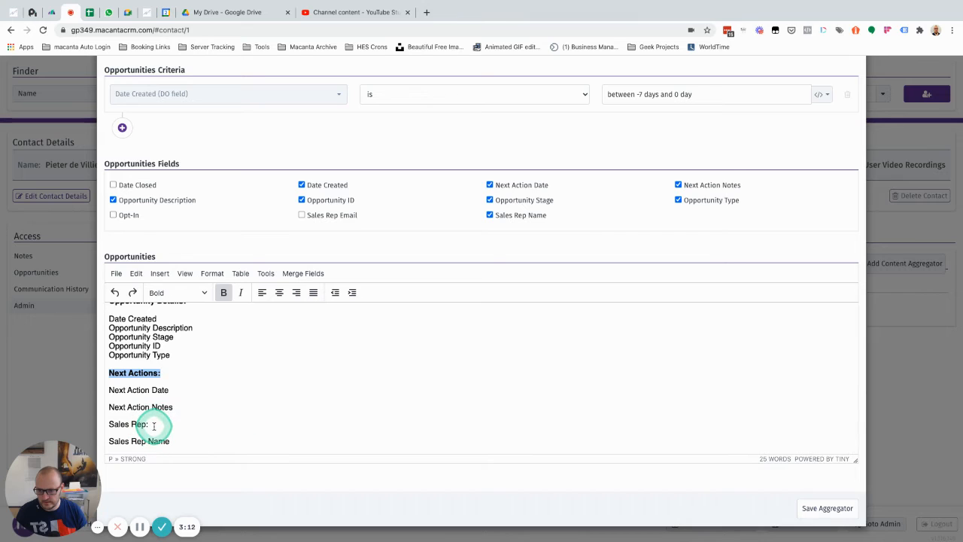
{"action": "left_click_drag", "start_coordinate": [154, 425], "coordinate": [111, 423]}
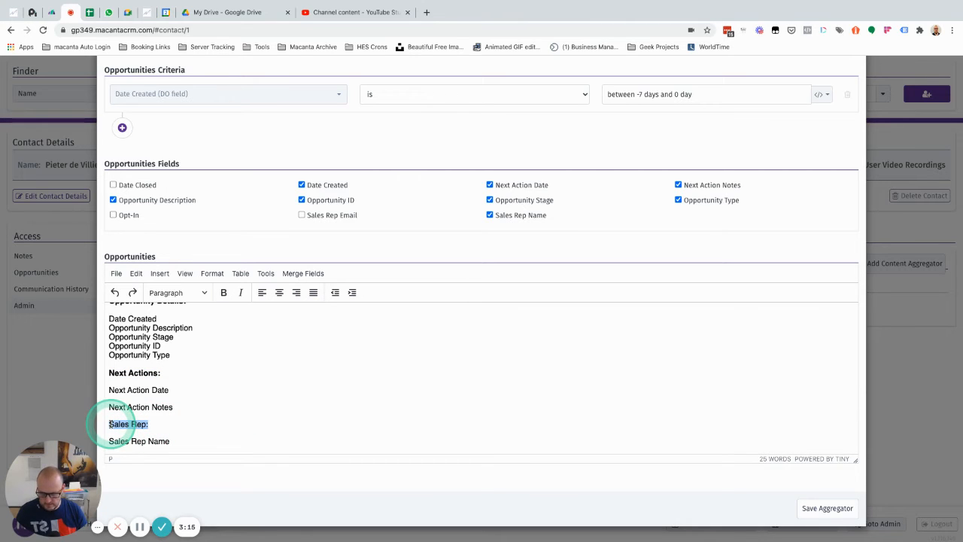
{"action": "key", "text": "ctrl+b"}
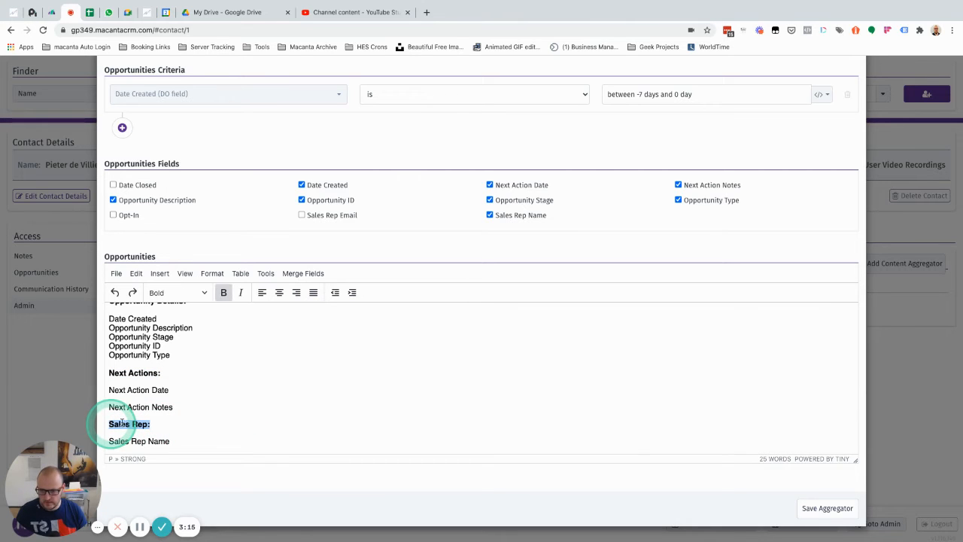
{"action": "left_click", "coordinate": [814, 510]}
- Preview the New Opportunities - Last 7 Days aggregator and review all its opportunity entries, closing the preview when done
{"action": "left_click", "coordinate": [588, 311]}
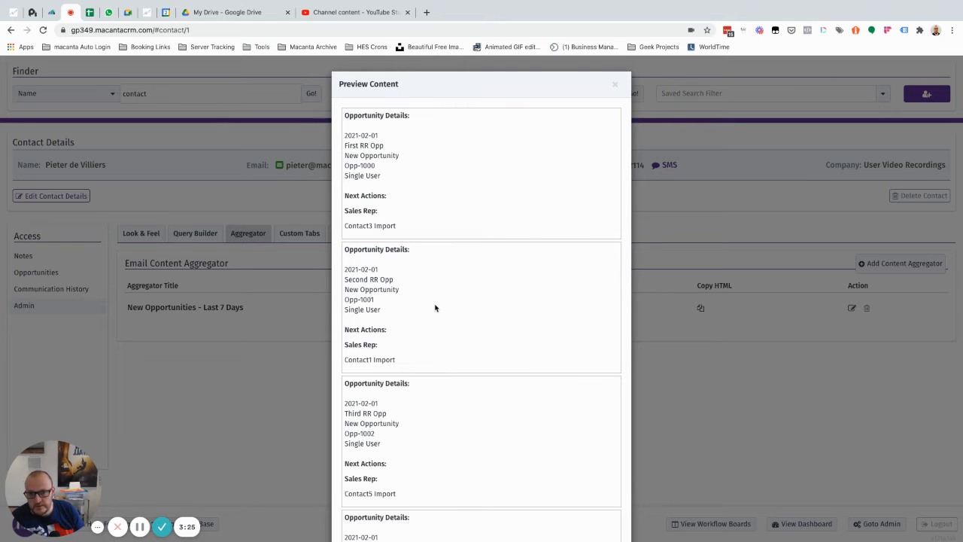
{"action": "scroll", "coordinate": [437, 267], "scroll_direction": "down", "scroll_amount": 3}
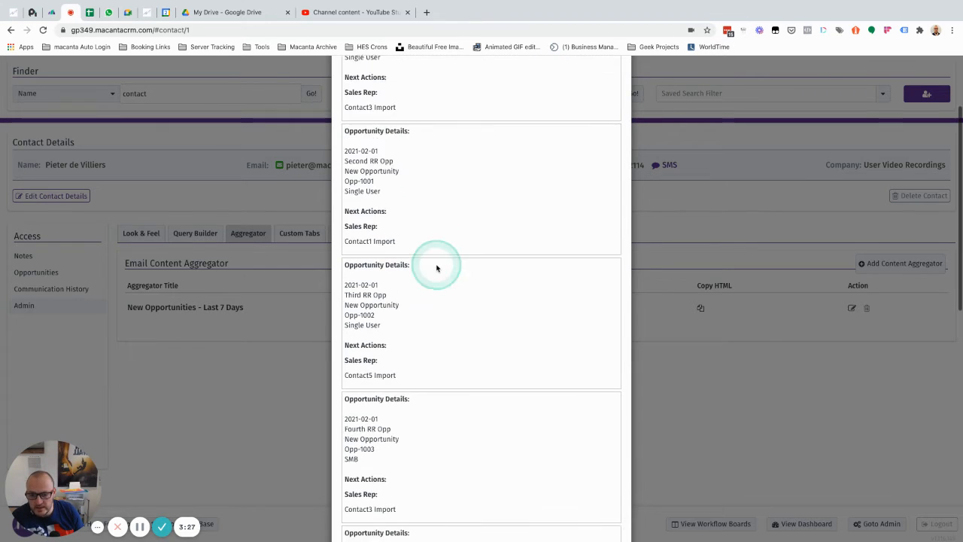
{"action": "scroll", "coordinate": [437, 268], "scroll_direction": "down", "scroll_amount": 13}
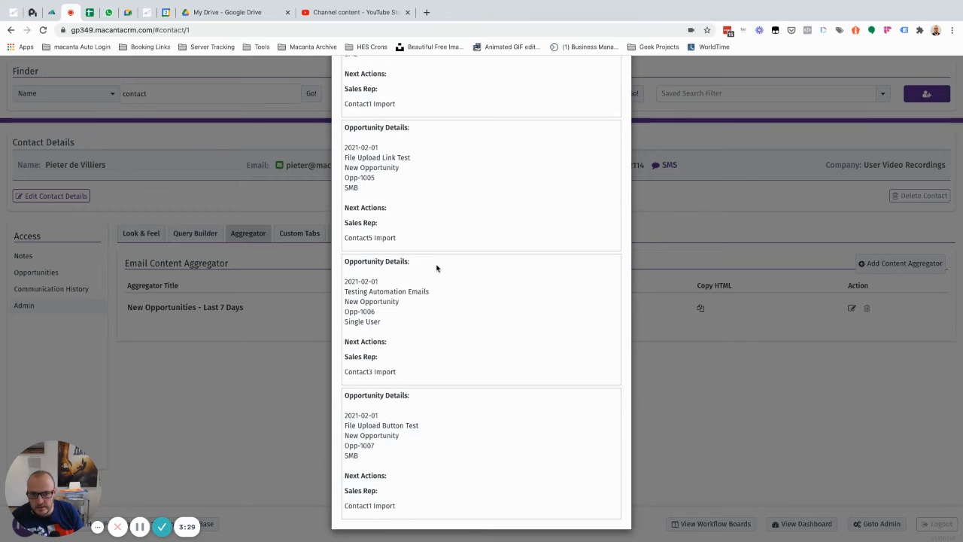
{"action": "scroll", "coordinate": [437, 267], "scroll_direction": "up", "scroll_amount": 15}
{"action": "left_click", "coordinate": [610, 87]}
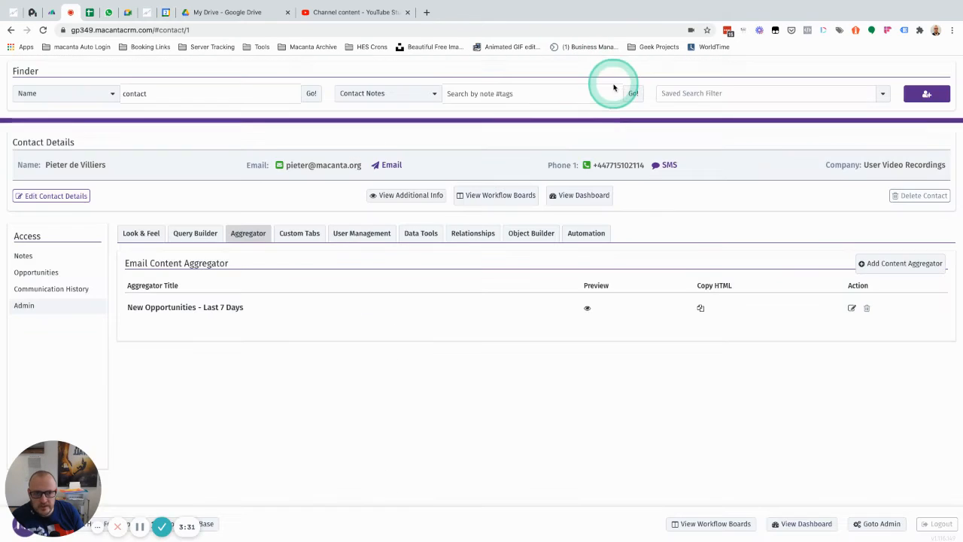
- Reload the page, insert the New Opportunities - Last 7 Days aggregator merge field into a new email to the contact, and close the email unsent
{"action": "left_click", "coordinate": [43, 30]}
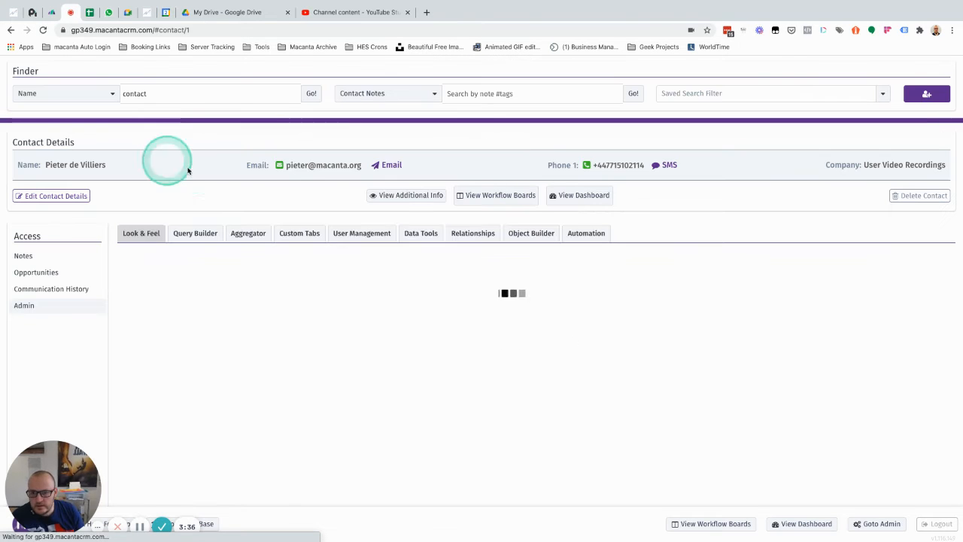
{"action": "scroll", "coordinate": [389, 167], "scroll_direction": "down", "scroll_amount": 5}
{"action": "scroll", "coordinate": [390, 168], "scroll_direction": "up", "scroll_amount": 5}
{"action": "left_click", "coordinate": [389, 163]}
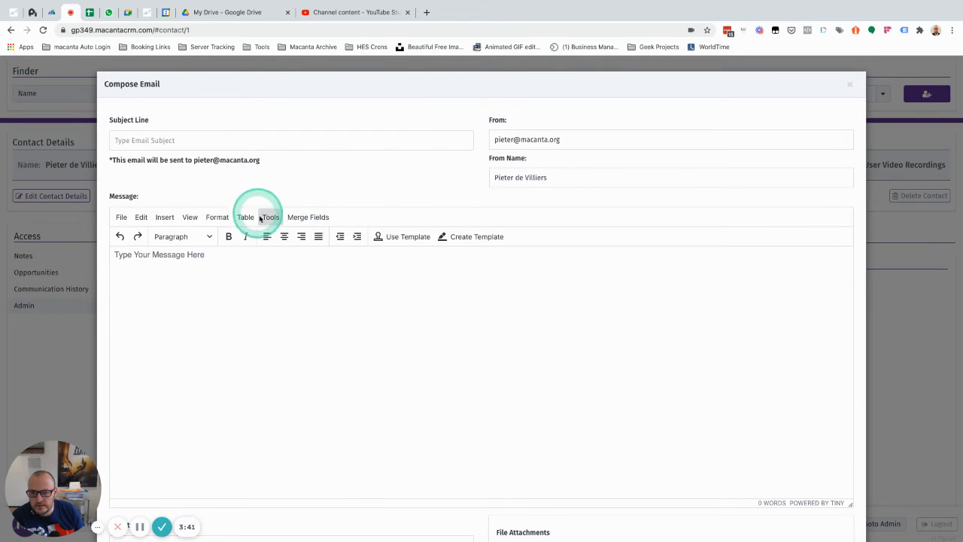
{"action": "left_click", "coordinate": [298, 217]}
{"action": "mouse_move", "coordinate": [313, 267]}
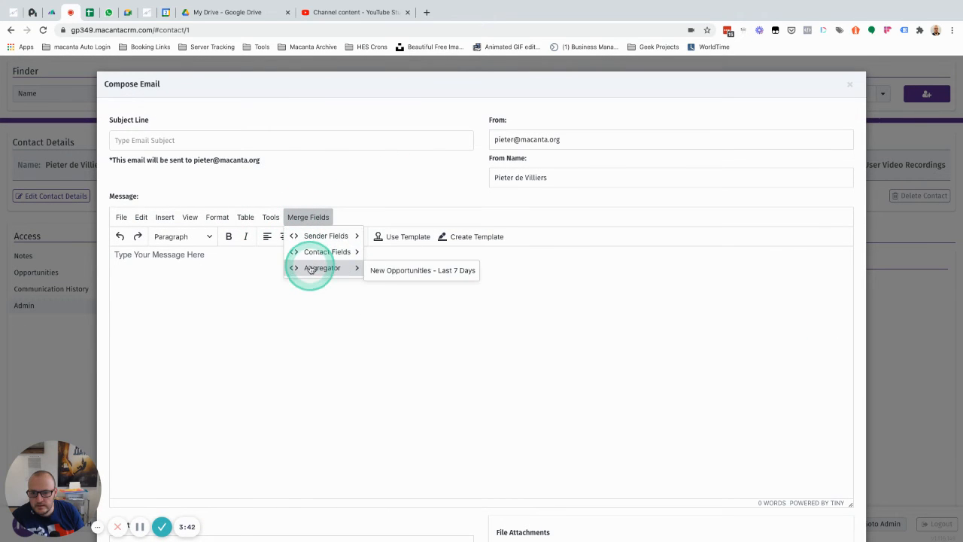
{"action": "left_click", "coordinate": [397, 274]}
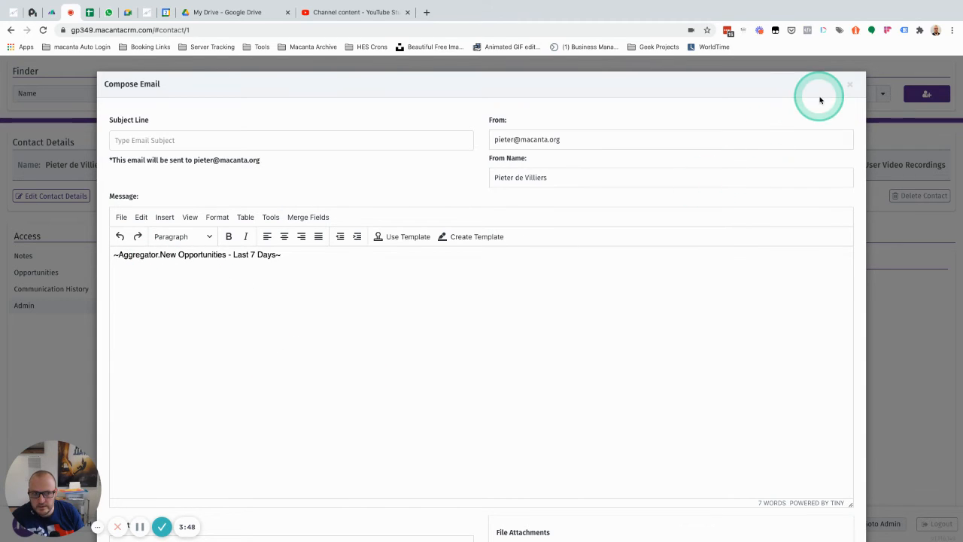
{"action": "left_click", "coordinate": [844, 89]}
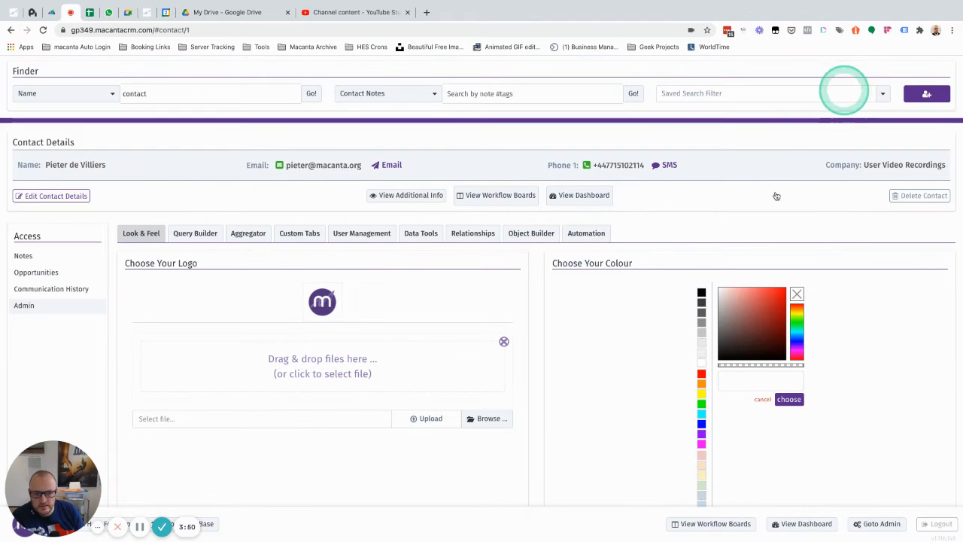
- Open the New Opportunities - Last 7 Days aggregator for editing at its Opportunities content
{"action": "left_click", "coordinate": [248, 235]}
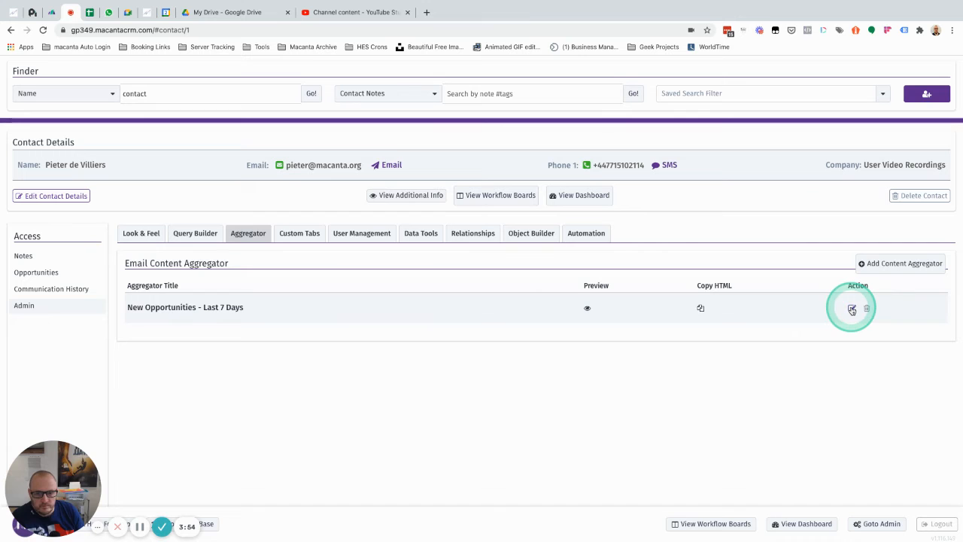
{"action": "left_click", "coordinate": [852, 309]}
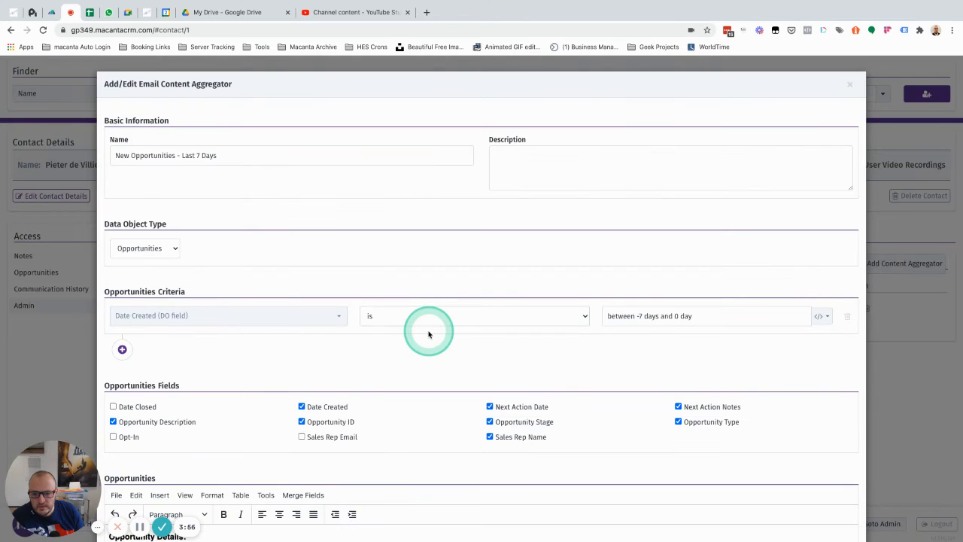
{"action": "scroll", "coordinate": [428, 334], "scroll_direction": "down", "scroll_amount": 5}
{"action": "scroll", "coordinate": [428, 331], "scroll_direction": "down", "scroll_amount": 1}
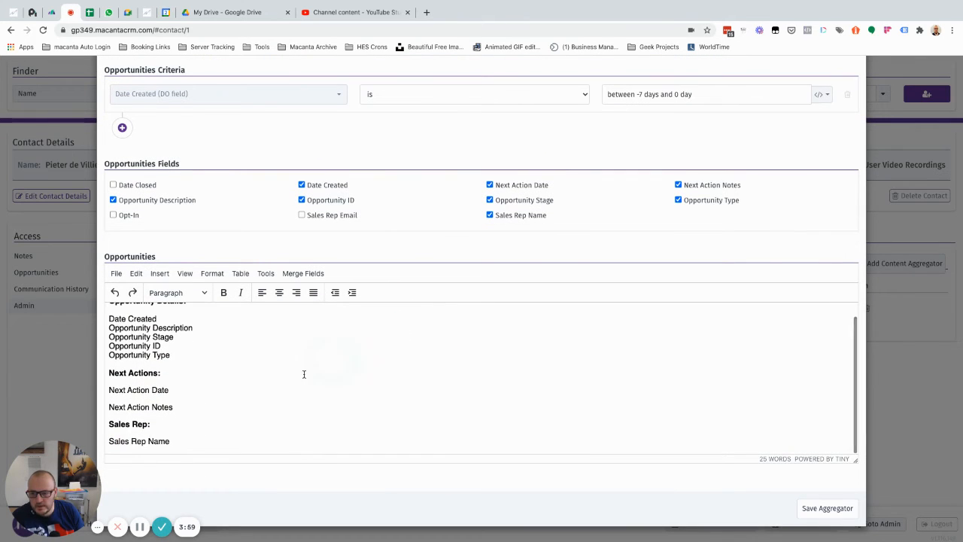
{"action": "scroll", "coordinate": [235, 363], "scroll_direction": "up", "scroll_amount": 1}
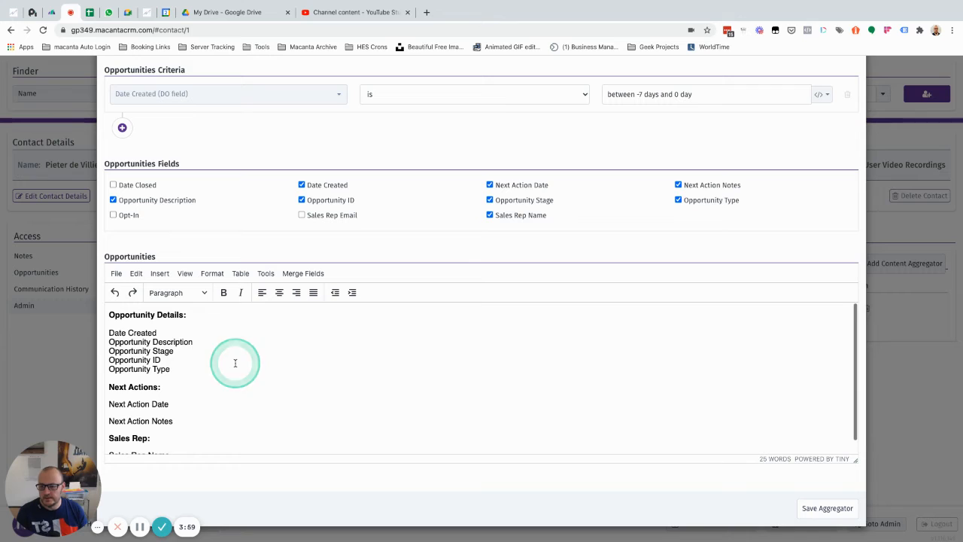
- Add the labels "Created:", "Description:", "Stage:", "ID:" and "Type:" before the matching fields under Opportunity Details
{"action": "left_click", "coordinate": [108, 332]}
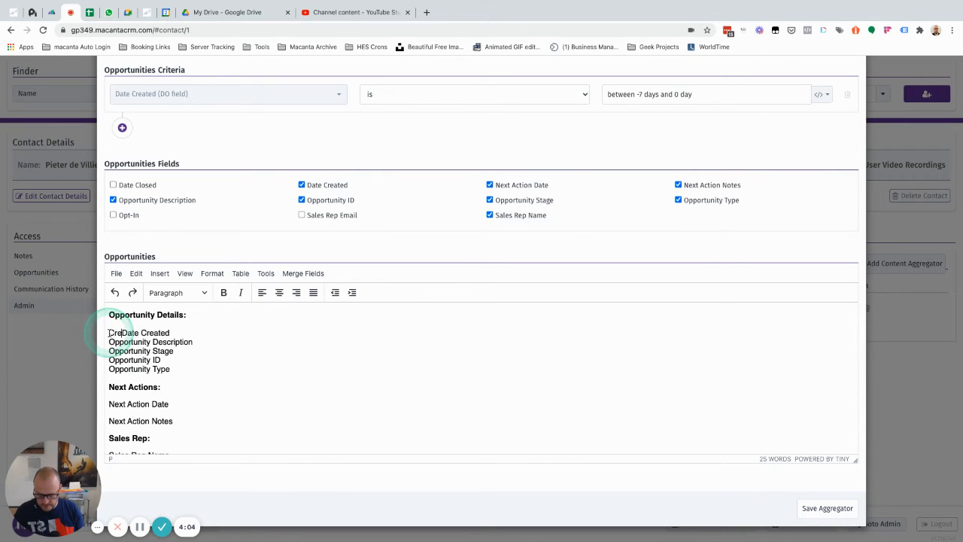
{"action": "type", "text": "Created"}
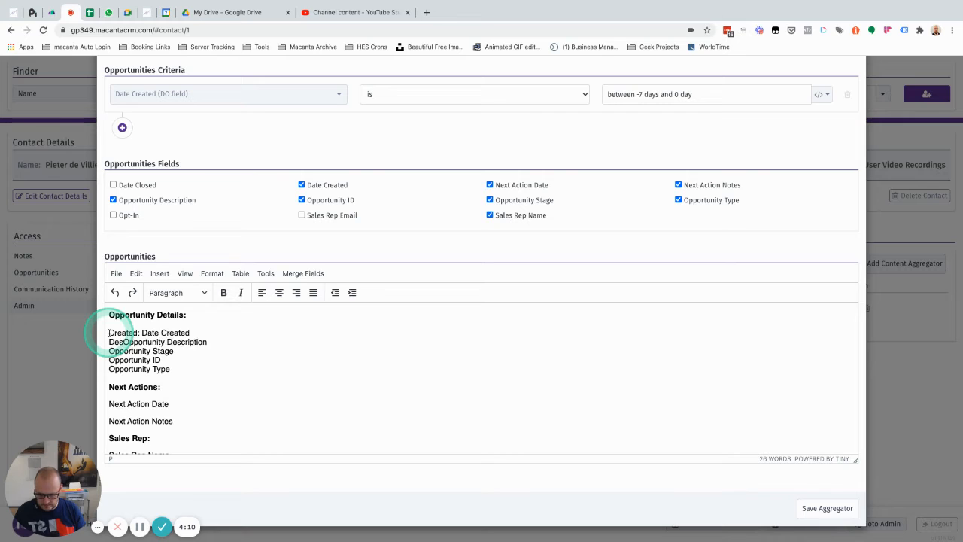
{"action": "type", "text": ":"}
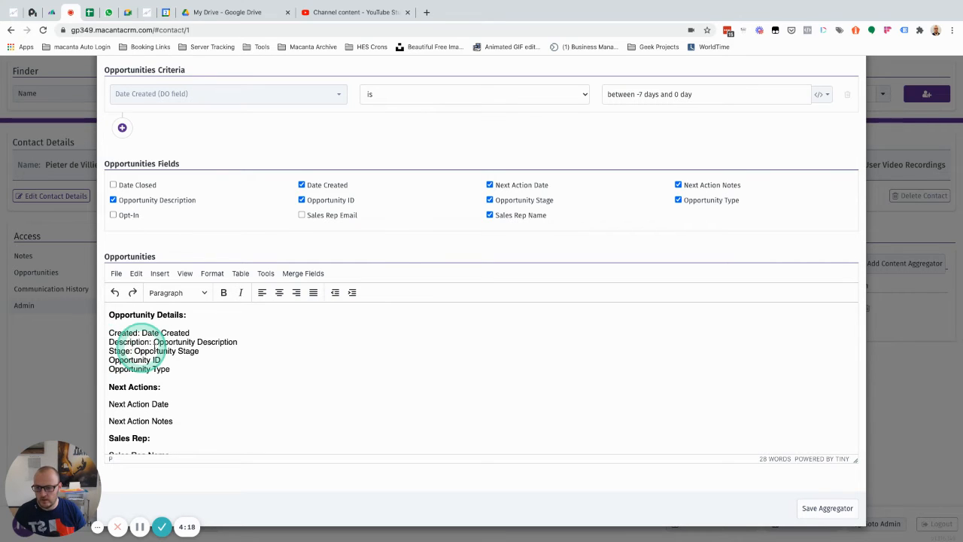
{"action": "left_click", "coordinate": [109, 359]}
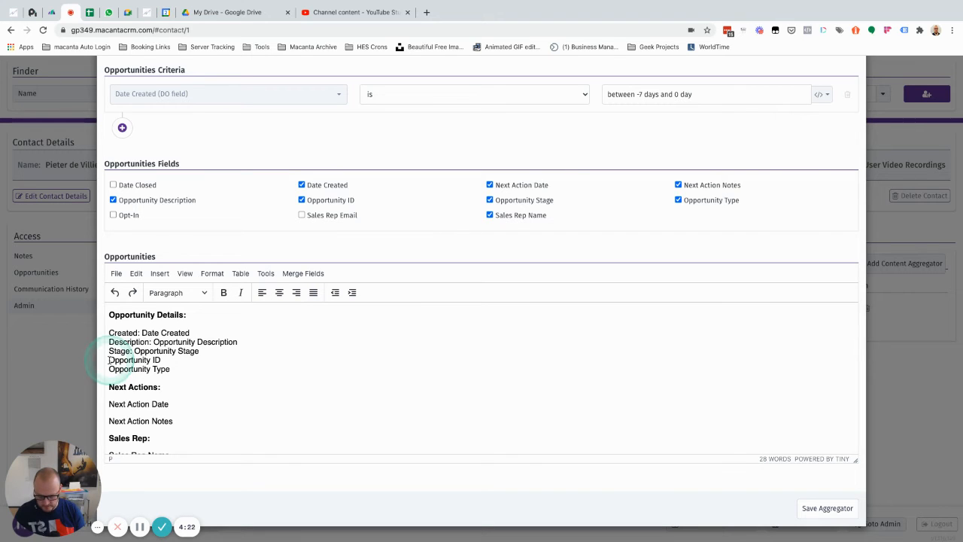
{"action": "type", "text": "ID:"}
{"action": "left_click", "coordinate": [110, 368]}
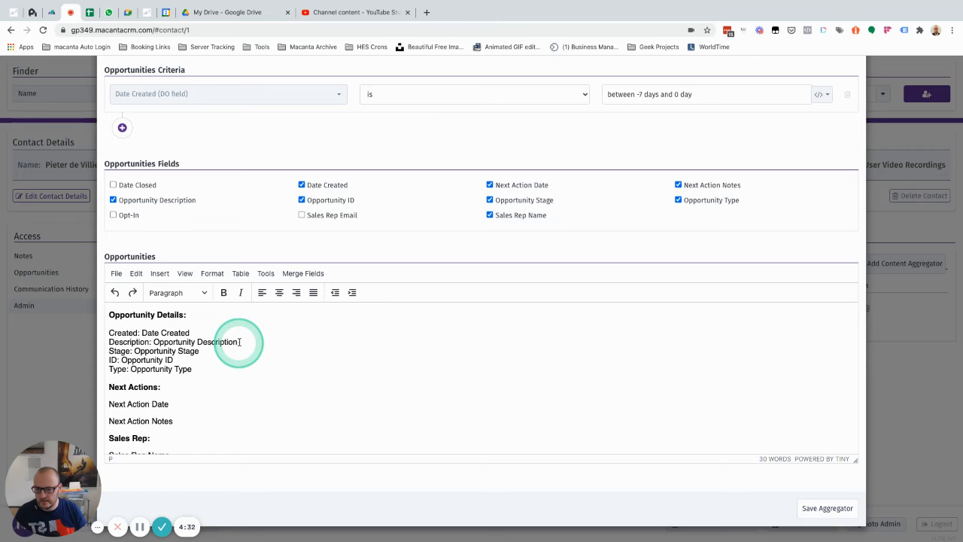
- Move the labelled Description and Stage fields up onto the Created line, separated by " - "
{"action": "left_click_drag", "start_coordinate": [120, 342], "coordinate": [109, 344]}
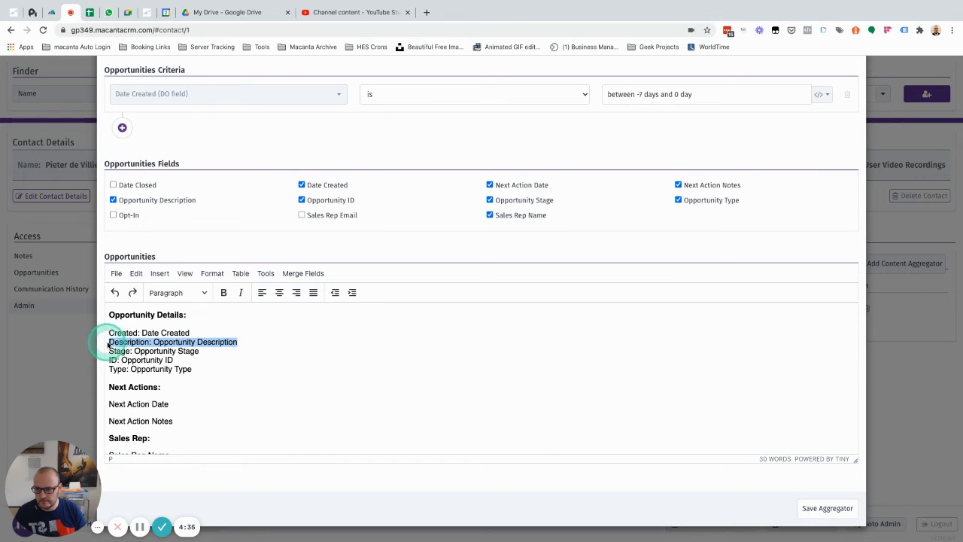
{"action": "key", "text": "BackSpace"}
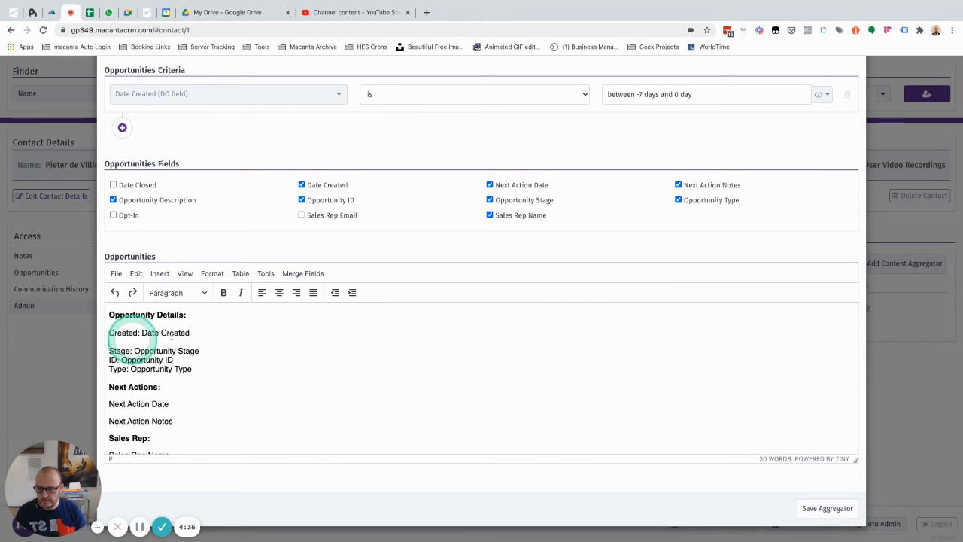
{"action": "left_click", "coordinate": [204, 332]}
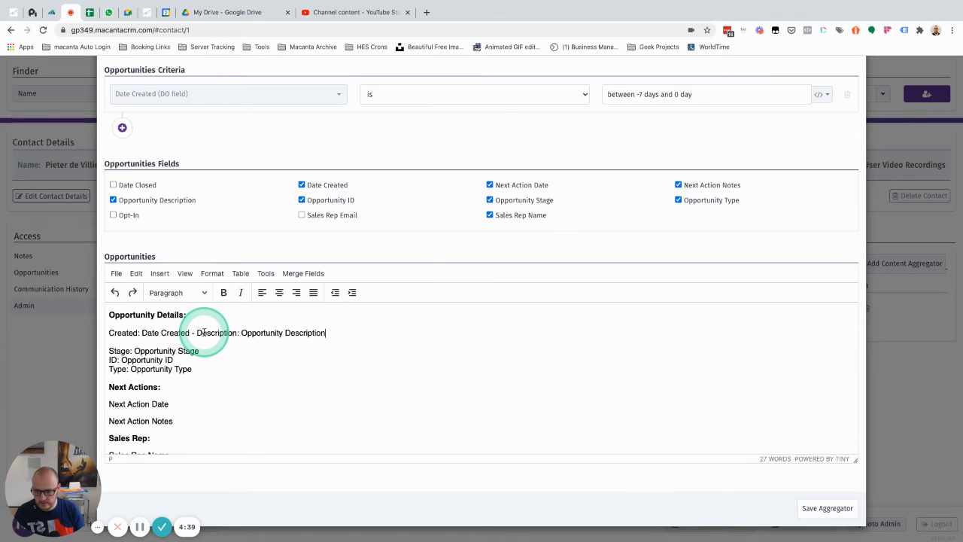
{"action": "left_click_drag", "start_coordinate": [199, 351], "coordinate": [111, 350]}
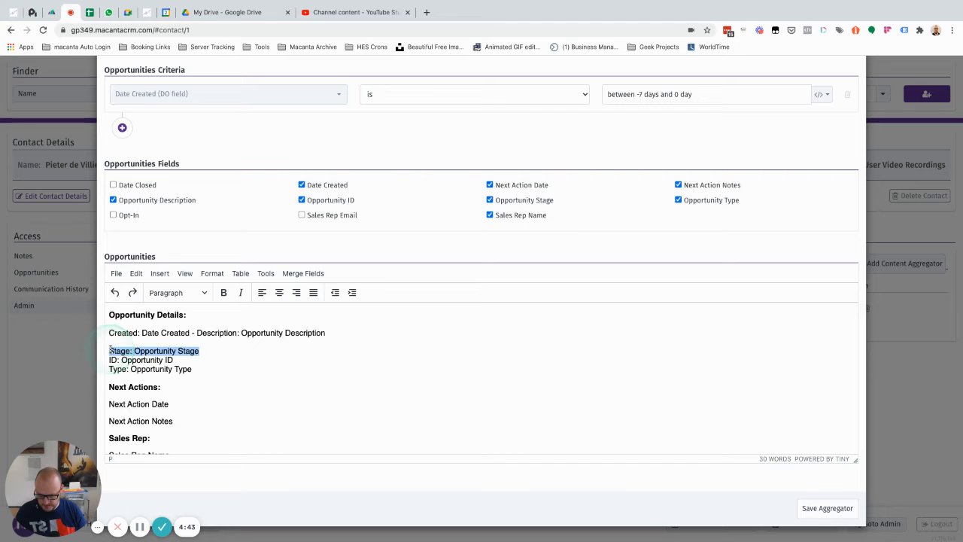
{"action": "key", "text": "BackSpace"}
{"action": "left_click", "coordinate": [328, 332]}
{"action": "left_click", "coordinate": [332, 335]}
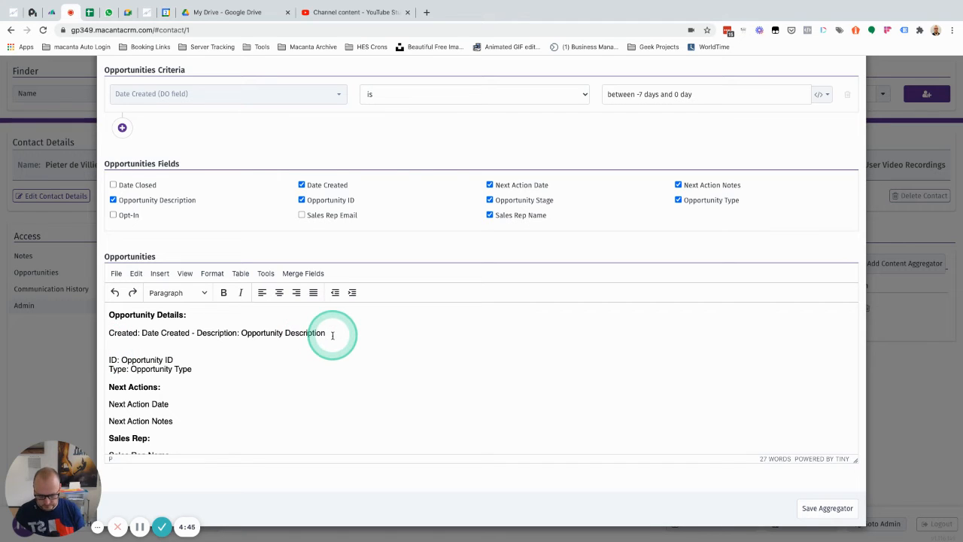
- Move the labelled ID and Type fields to the end of the Created line, each preceded by " - "
{"action": "left_click", "coordinate": [183, 360]}
{"action": "left_click_drag", "start_coordinate": [124, 359], "coordinate": [106, 360]}
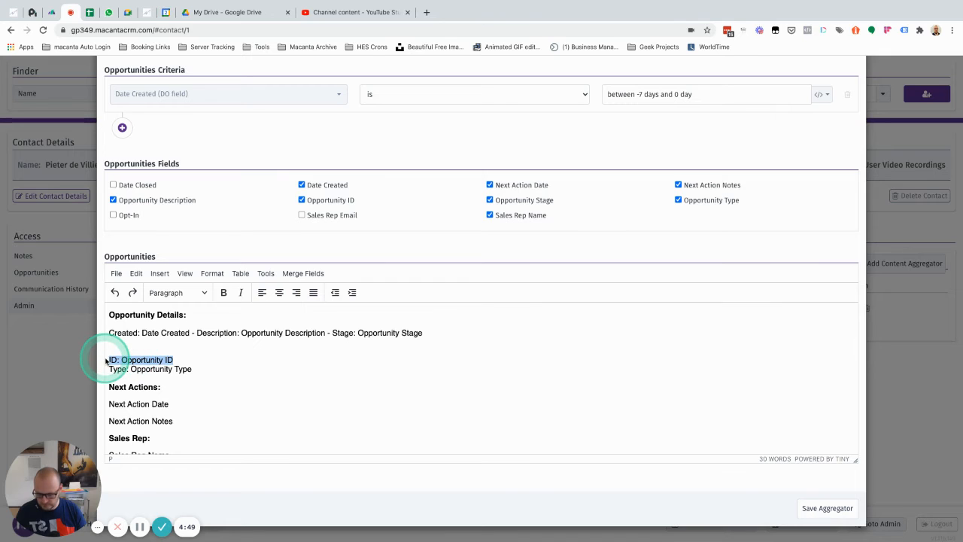
{"action": "key", "text": "BackSpace"}
{"action": "left_click", "coordinate": [413, 339]}
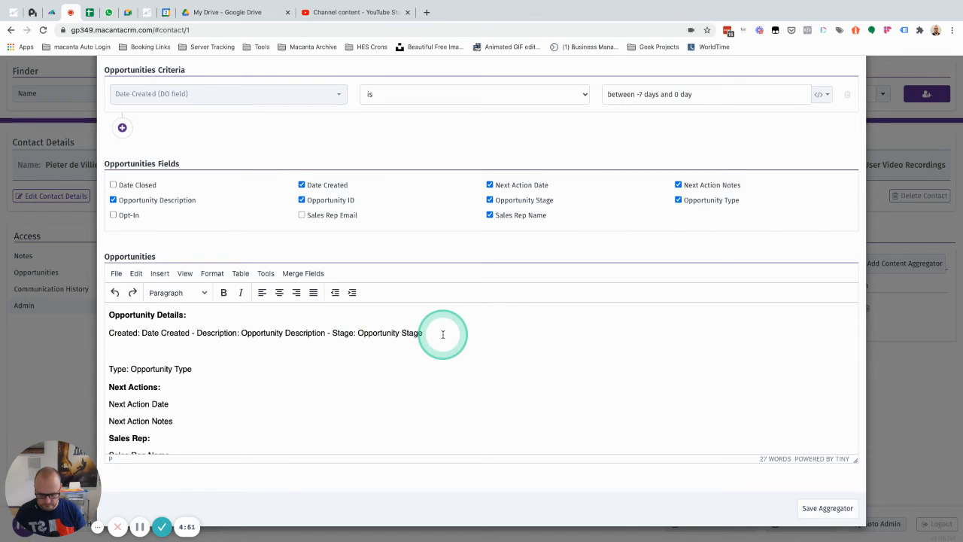
{"action": "left_click_drag", "start_coordinate": [225, 369], "coordinate": [110, 369]}
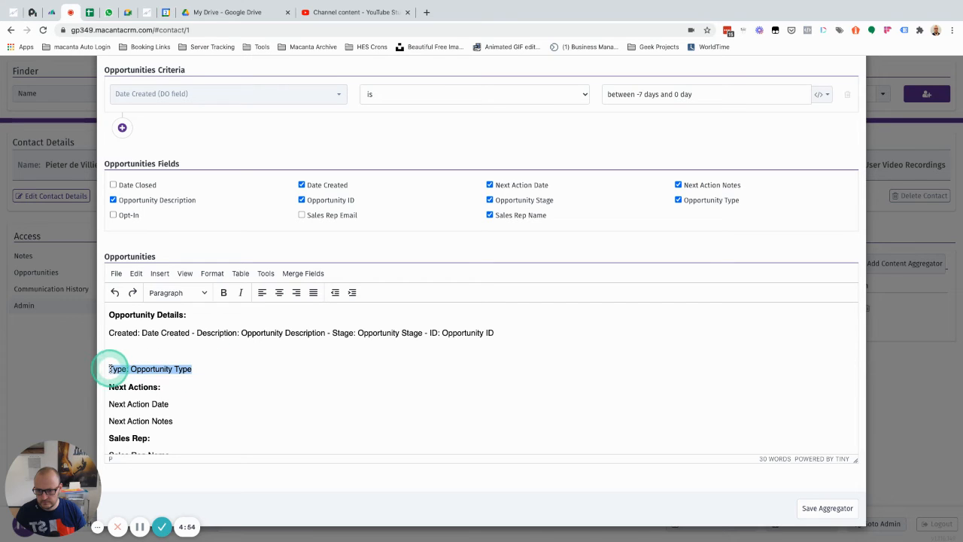
{"action": "left_click", "coordinate": [505, 335]}
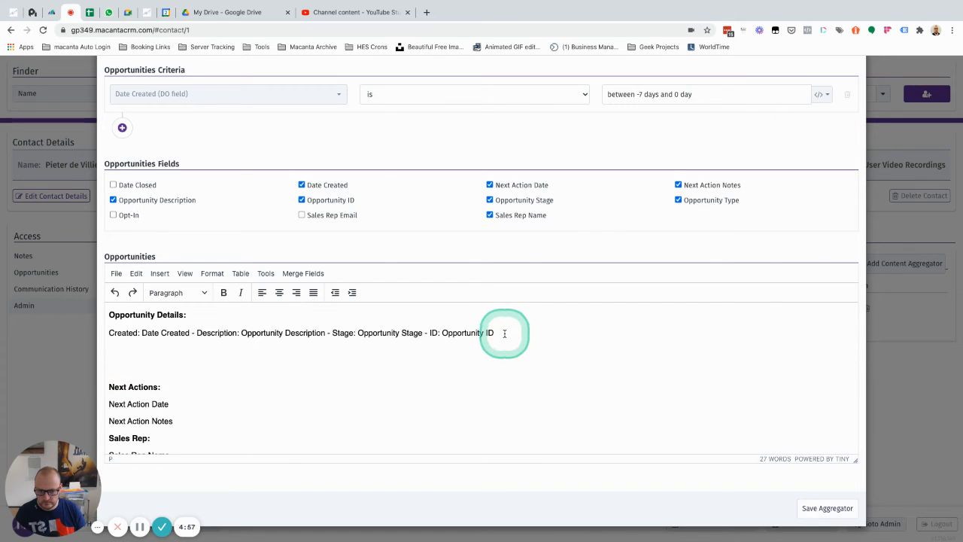
{"action": "left_click", "coordinate": [505, 334]}
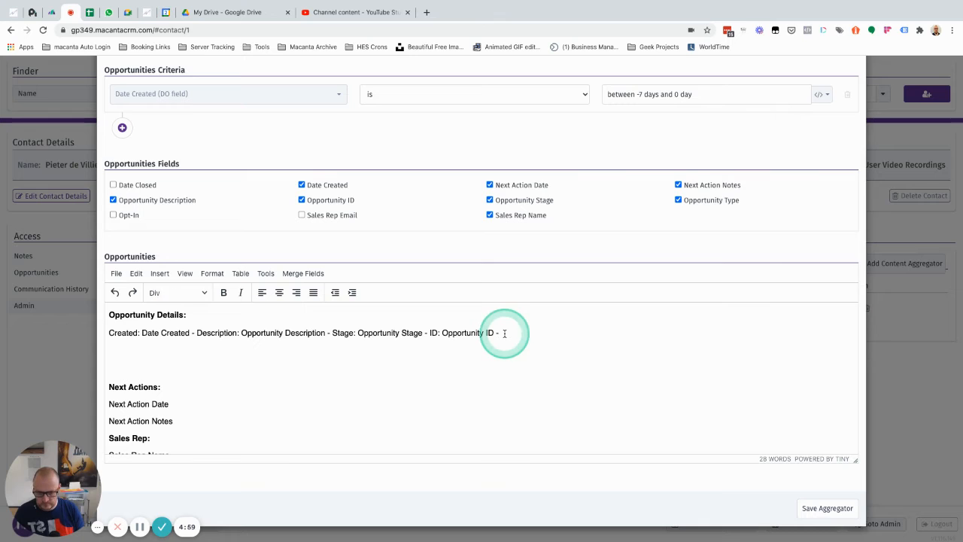
- Make the labels Created, Description, Stage, ID and Type bold in the opportunity details line
{"action": "double_click", "coordinate": [125, 333]}
{"action": "key", "text": "ctrl+b"}
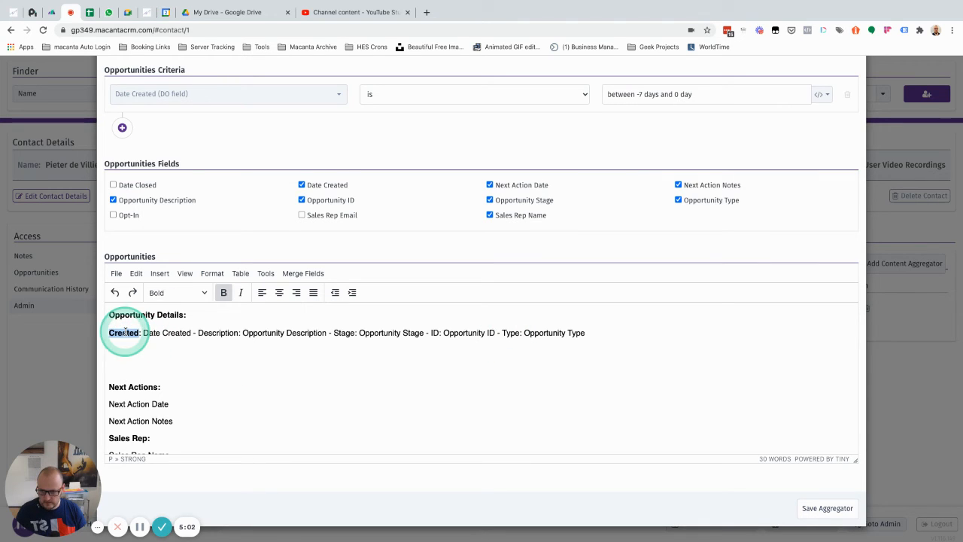
{"action": "double_click", "coordinate": [214, 332]}
{"action": "key", "text": "ctrl+b"}
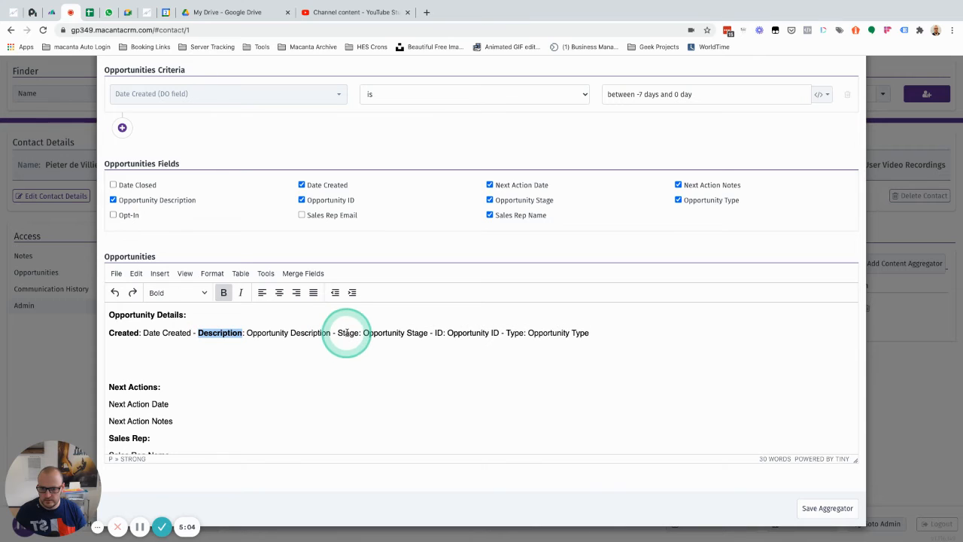
{"action": "double_click", "coordinate": [346, 332]}
{"action": "key", "text": "ctrl+b"}
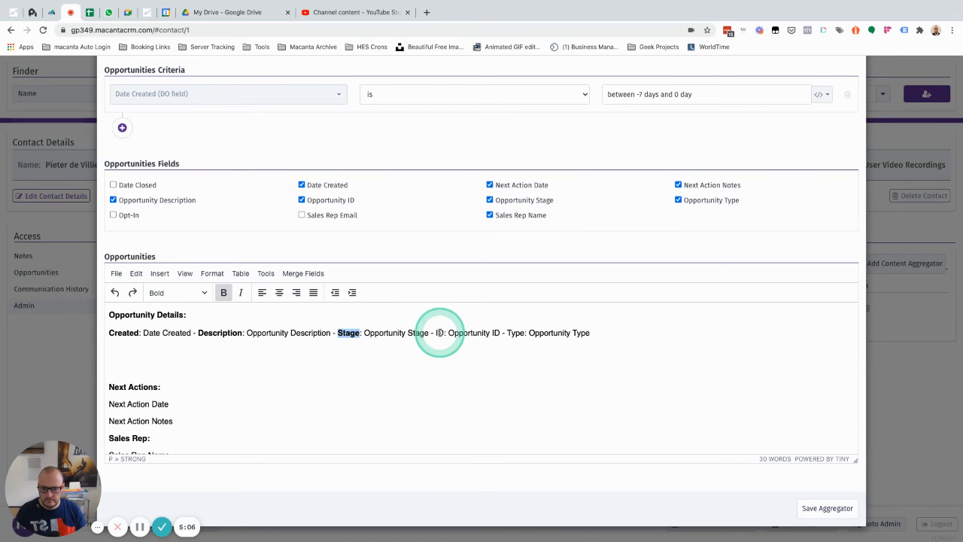
{"action": "double_click", "coordinate": [439, 333]}
{"action": "key", "text": "ctrl+b"}
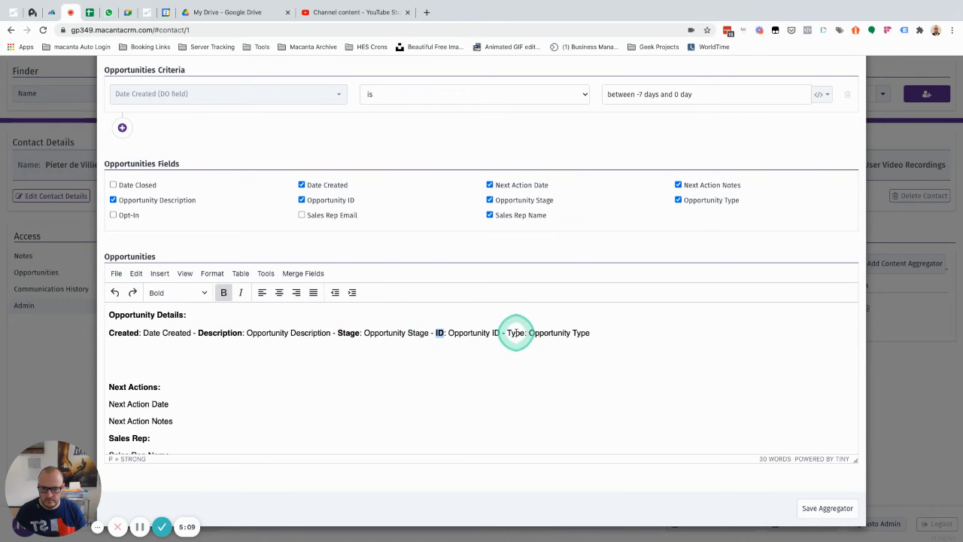
{"action": "double_click", "coordinate": [516, 332]}
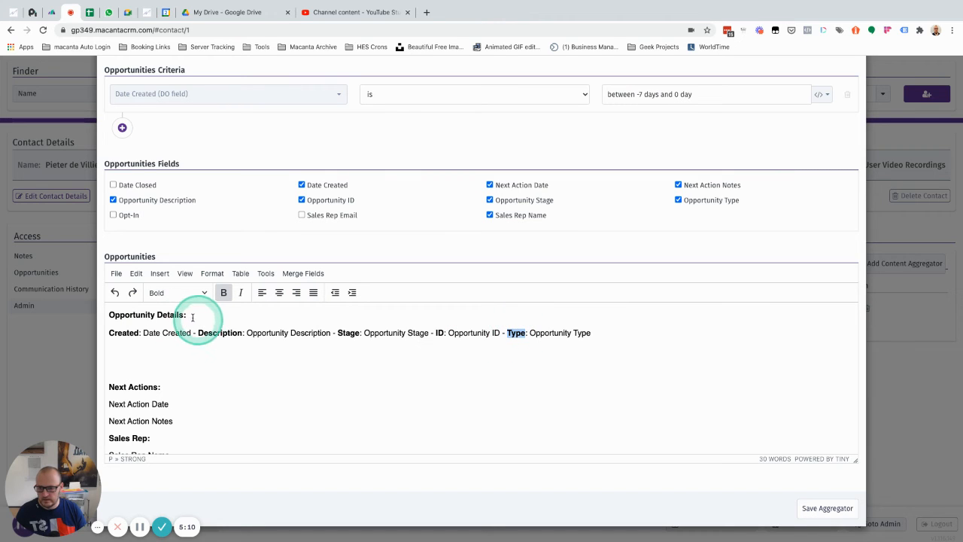
- Format the heading "Opportunity Details:" with purple text at 18pt
{"action": "left_click_drag", "start_coordinate": [191, 317], "coordinate": [109, 314]}
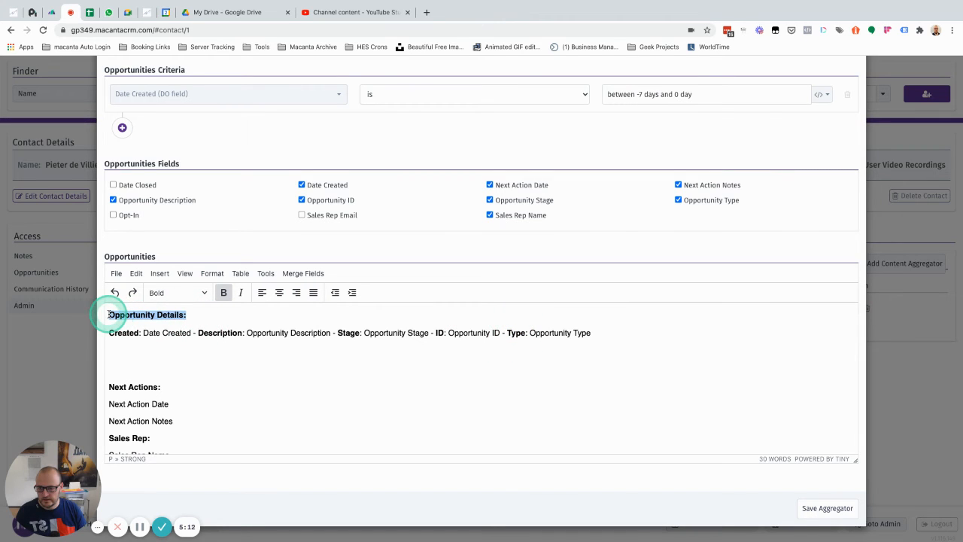
{"action": "left_click", "coordinate": [222, 277]}
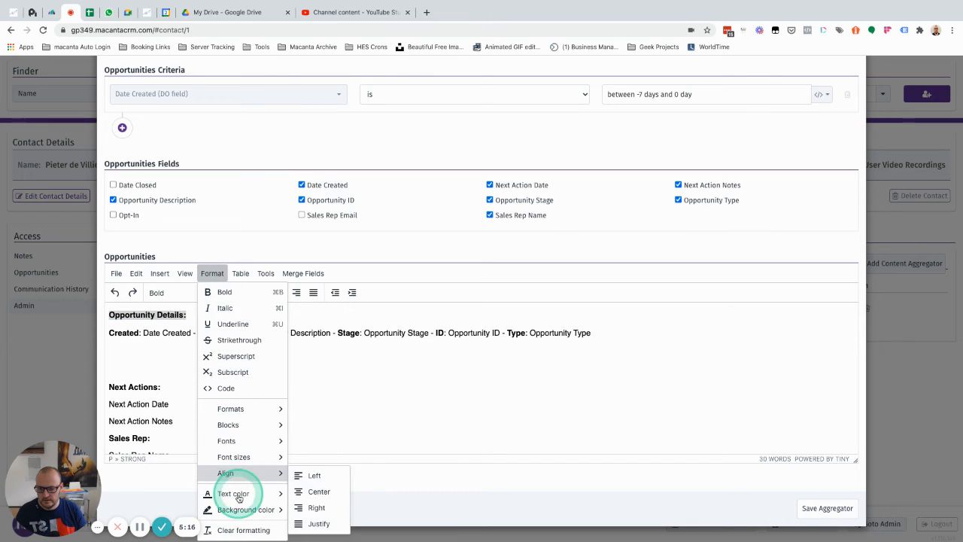
{"action": "mouse_move", "coordinate": [239, 497]}
{"action": "left_click", "coordinate": [340, 466]}
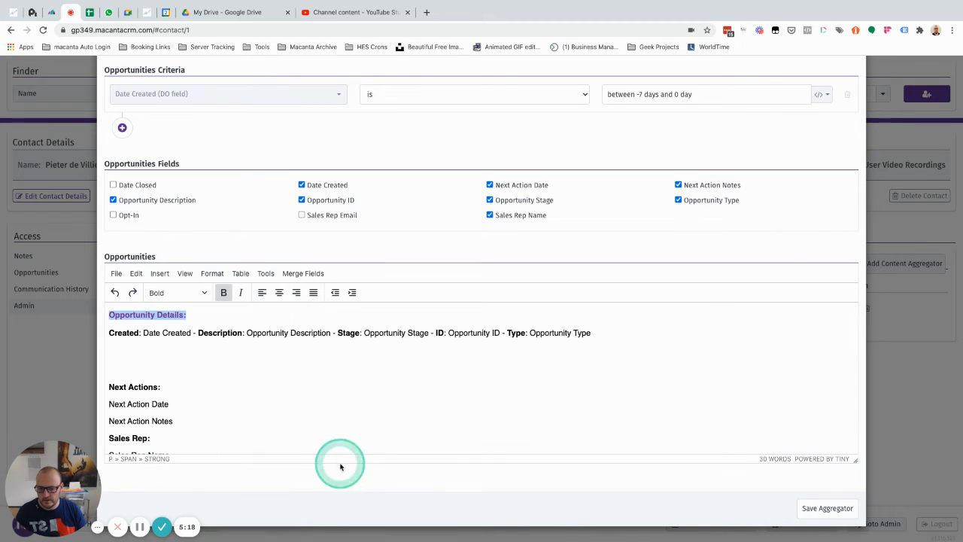
{"action": "left_click", "coordinate": [213, 275]}
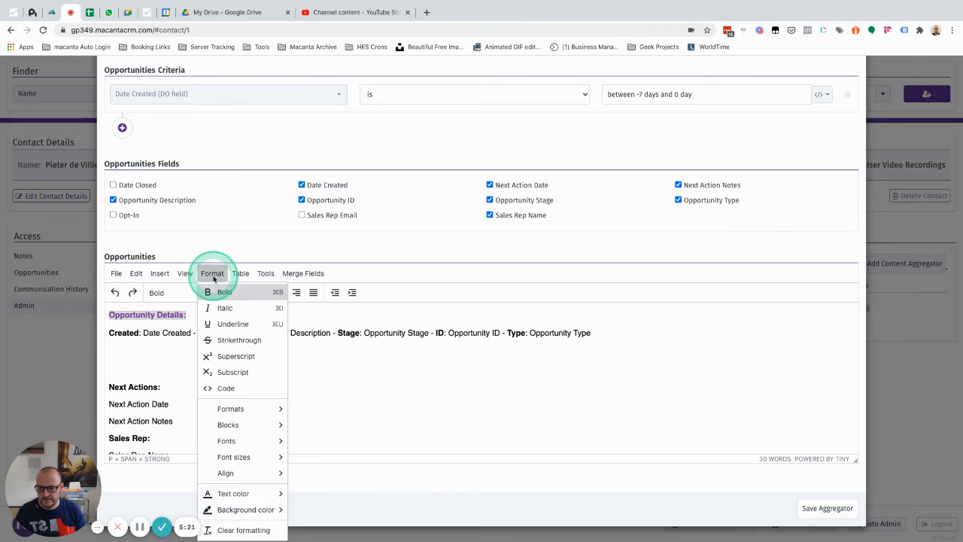
{"action": "mouse_move", "coordinate": [234, 458]}
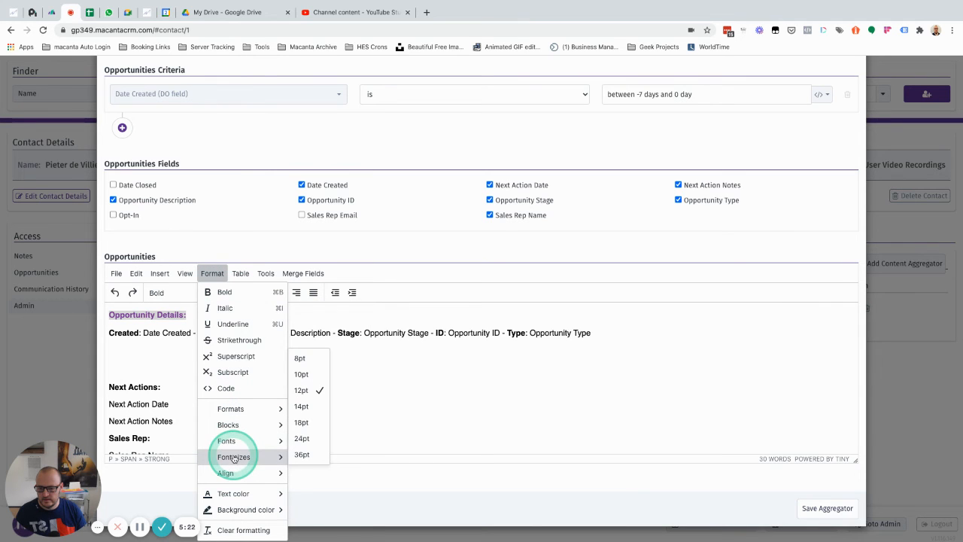
{"action": "left_click", "coordinate": [303, 423]}
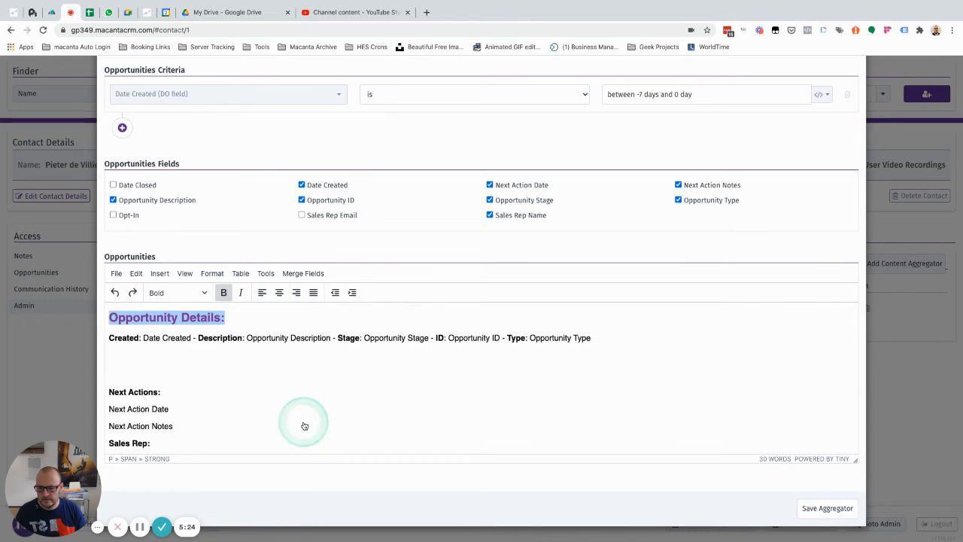
- Remove the surplus empty lines between the opportunity details line and the "Next Actions:" heading
{"action": "left_click", "coordinate": [122, 382]}
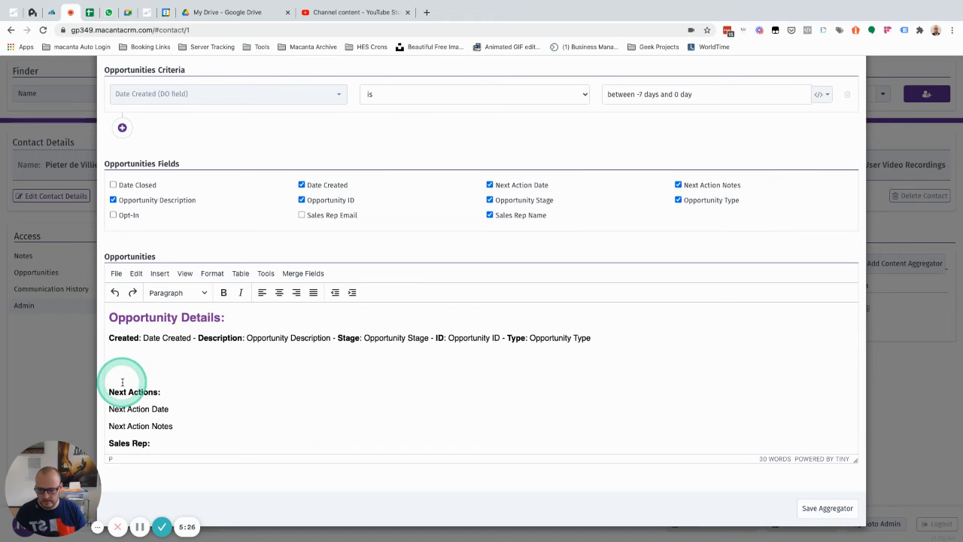
{"action": "key", "text": "BackSpace"}
{"action": "key", "text": "BackSpace"}
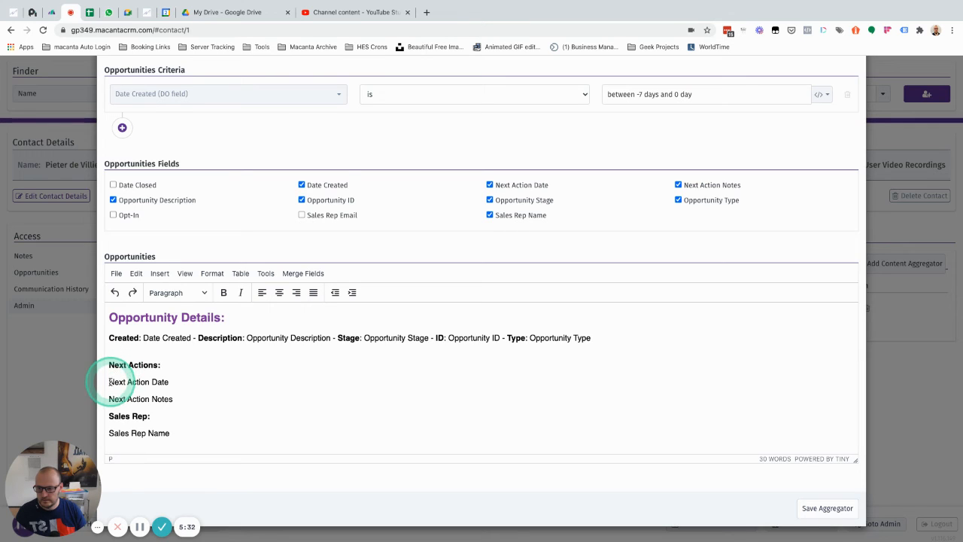
- Add the labels "Date:" and "Notes:" before Next Action Date and Next Action Notes
{"action": "left_click", "coordinate": [110, 381]}
{"action": "type", "text": "Date"}
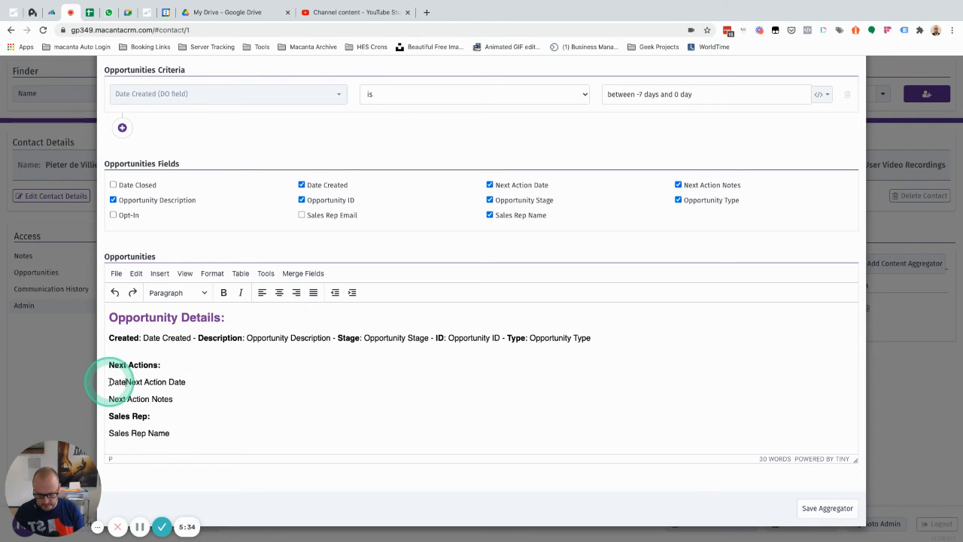
{"action": "type", "text": ":"}
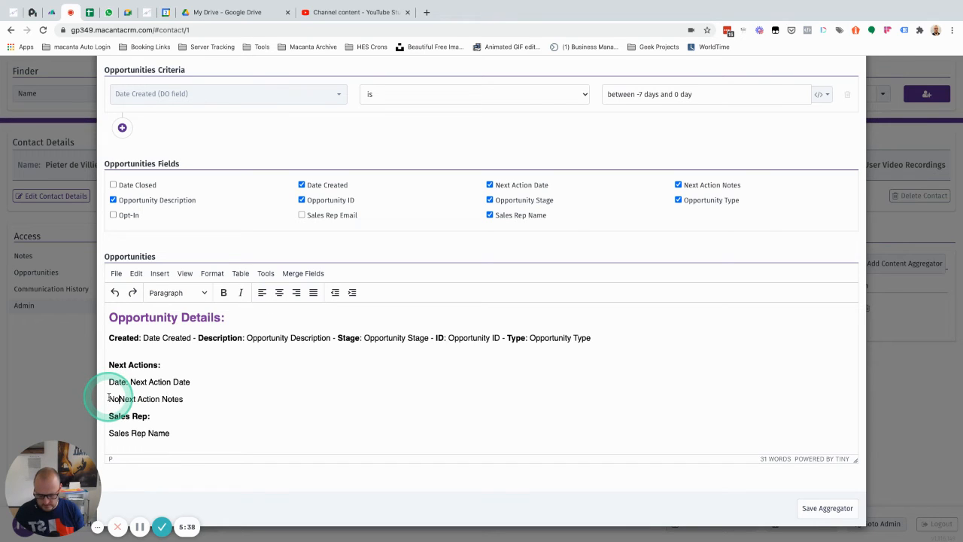
{"action": "left_click", "coordinate": [193, 383]}
- Make the labels Date and Notes under the "Next Actions:" heading bold
{"action": "double_click", "coordinate": [117, 382]}
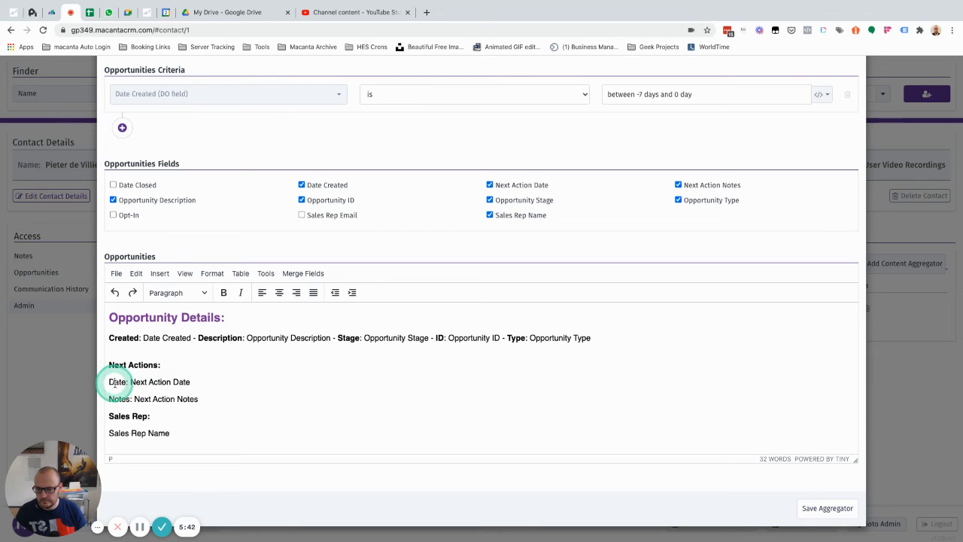
{"action": "key", "text": "ctrl+b"}
{"action": "double_click", "coordinate": [119, 398]}
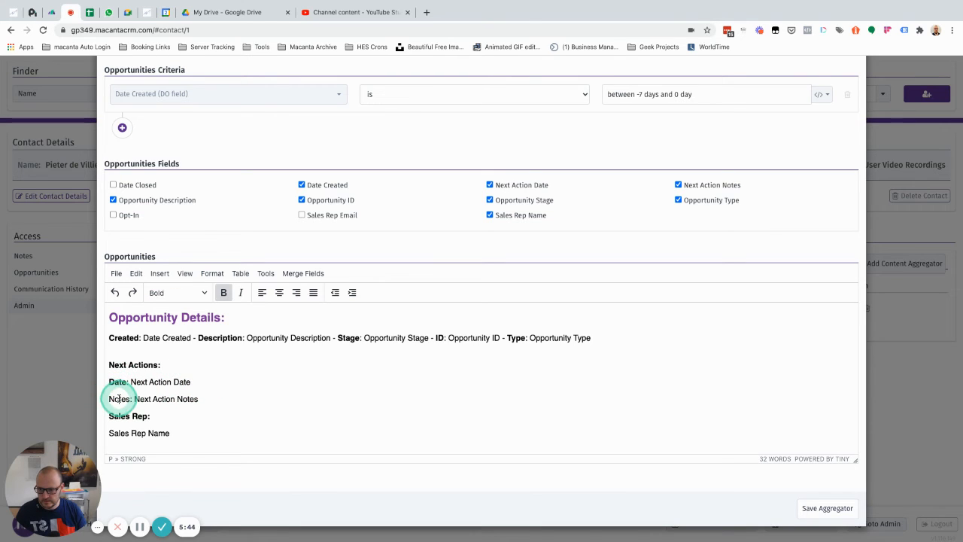
{"action": "key", "text": "ctrl+b"}
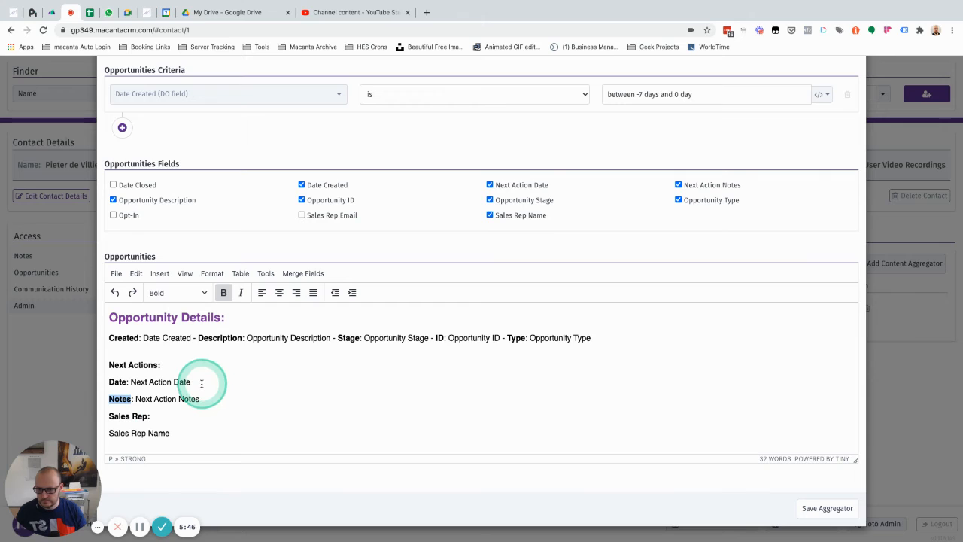
- Move "Notes: Next Action Notes" onto the Next Action Date line after a " - " separator and remove the emptied line
{"action": "left_click_drag", "start_coordinate": [208, 397], "coordinate": [109, 397]}
{"action": "key", "text": "BackSpace"}
{"action": "left_click", "coordinate": [200, 383]}
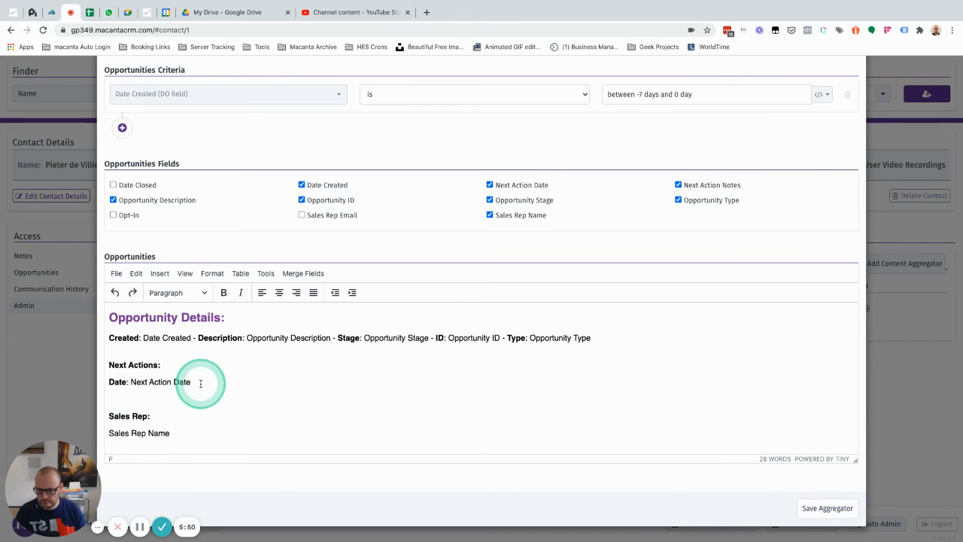
{"action": "type", "text": "-"}
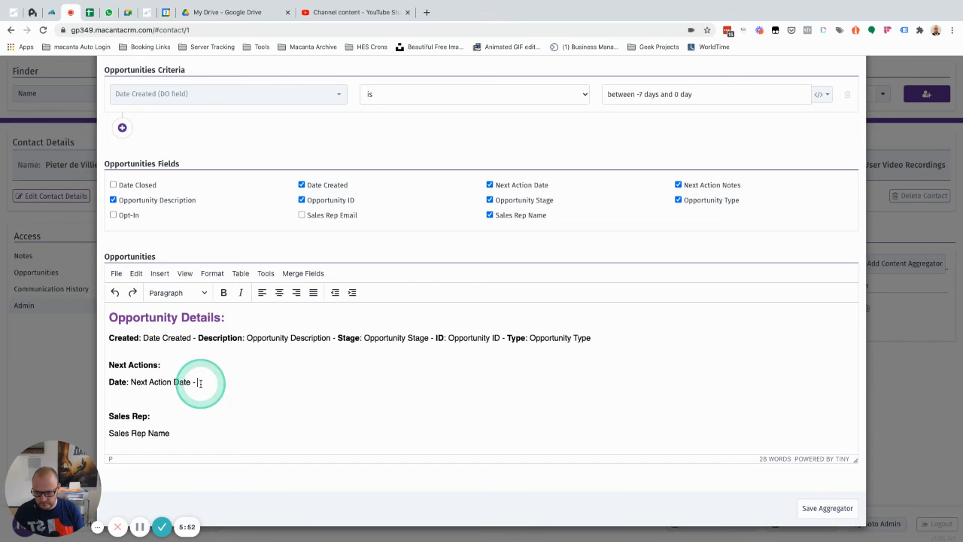
{"action": "type", "text": "Notes: Next Action Notes"}
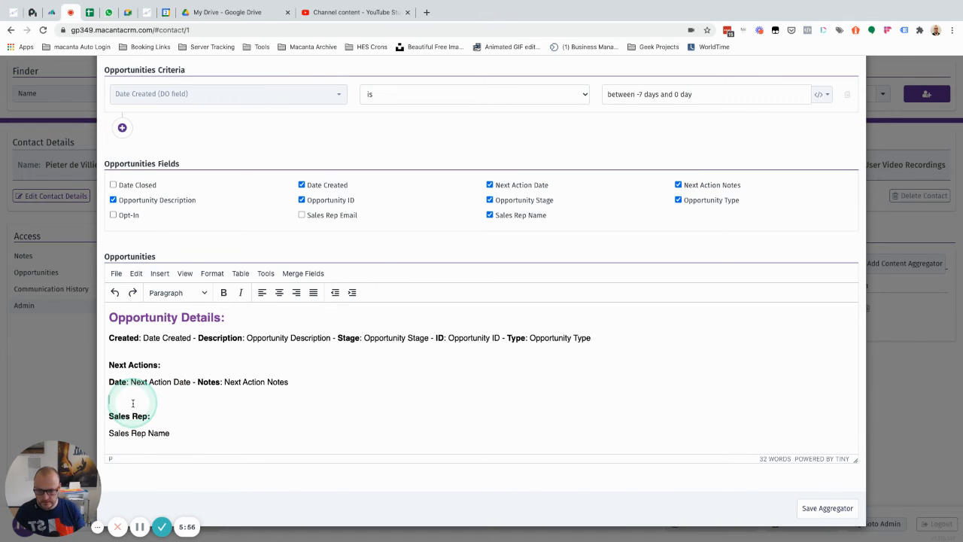
{"action": "key", "text": "BackSpace"}
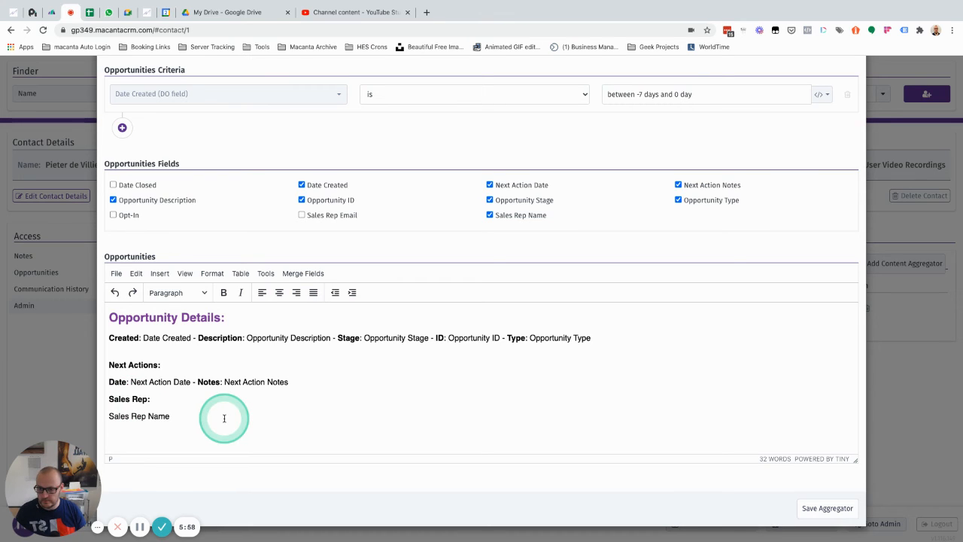
- Remove the empty line above the "Next Actions:" heading and save the aggregator
{"action": "left_click", "coordinate": [129, 351]}
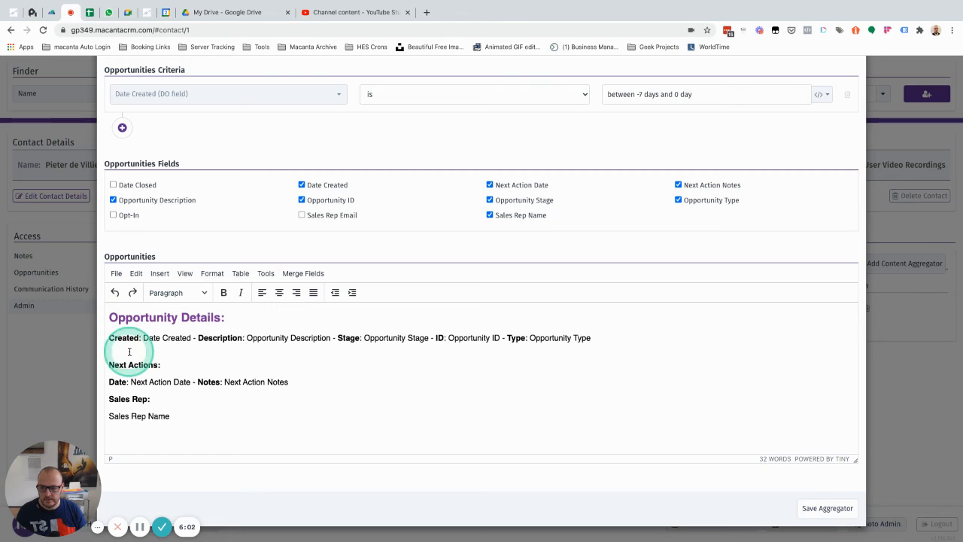
{"action": "key", "text": "BackSpace"}
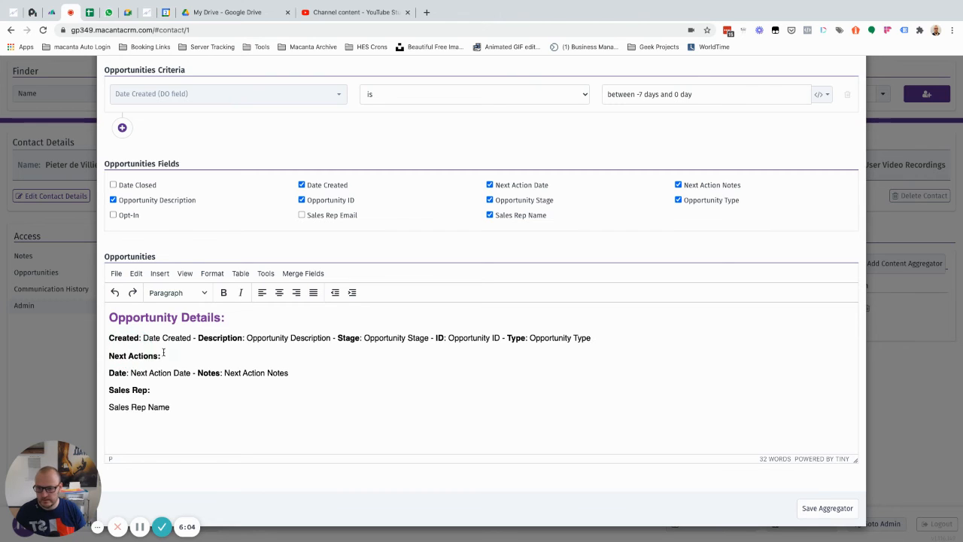
{"action": "left_click", "coordinate": [165, 355]}
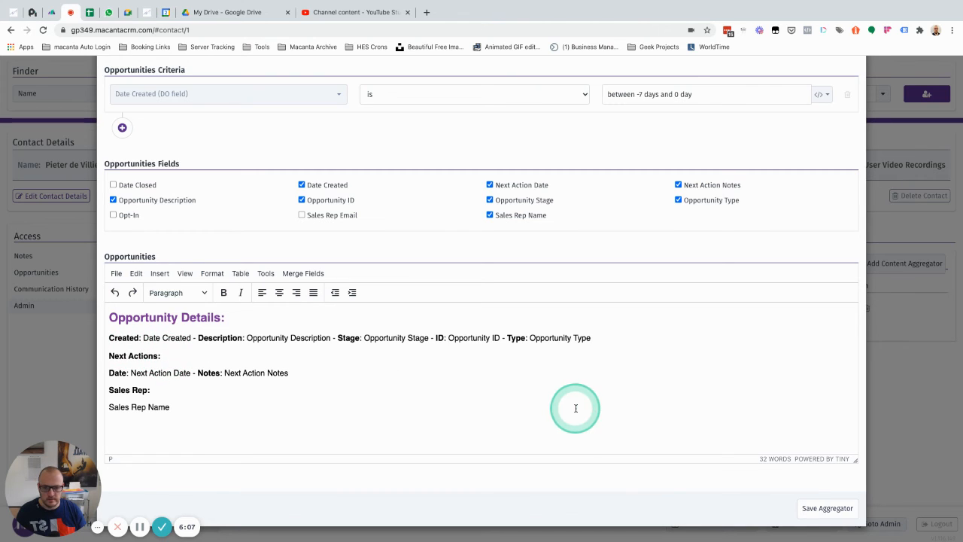
{"action": "left_click", "coordinate": [815, 516]}
- Preview the "New Opportunities - Last 7 Days" aggregator, examine the layout of its opportunity entries, and close the preview
{"action": "left_click", "coordinate": [610, 322]}
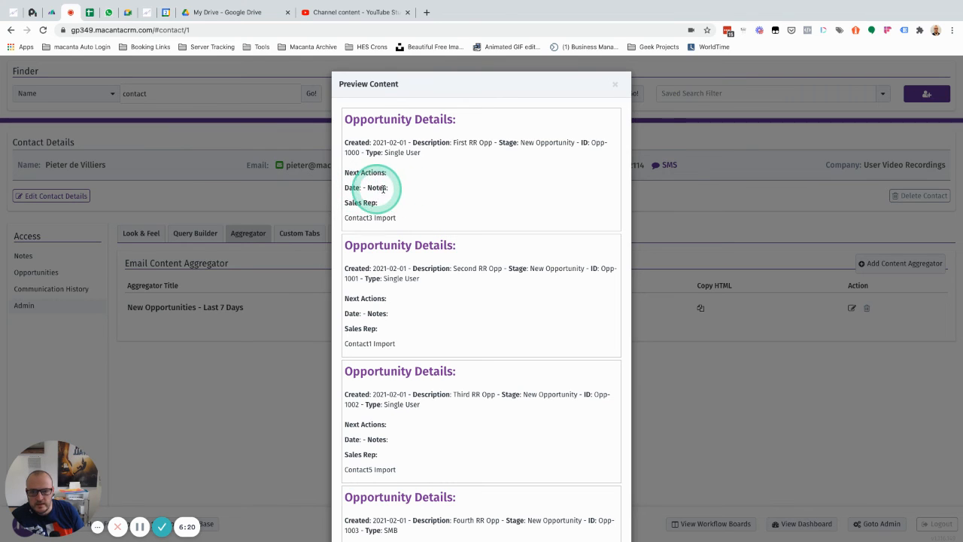
{"action": "scroll", "coordinate": [430, 311], "scroll_direction": "down", "scroll_amount": 3}
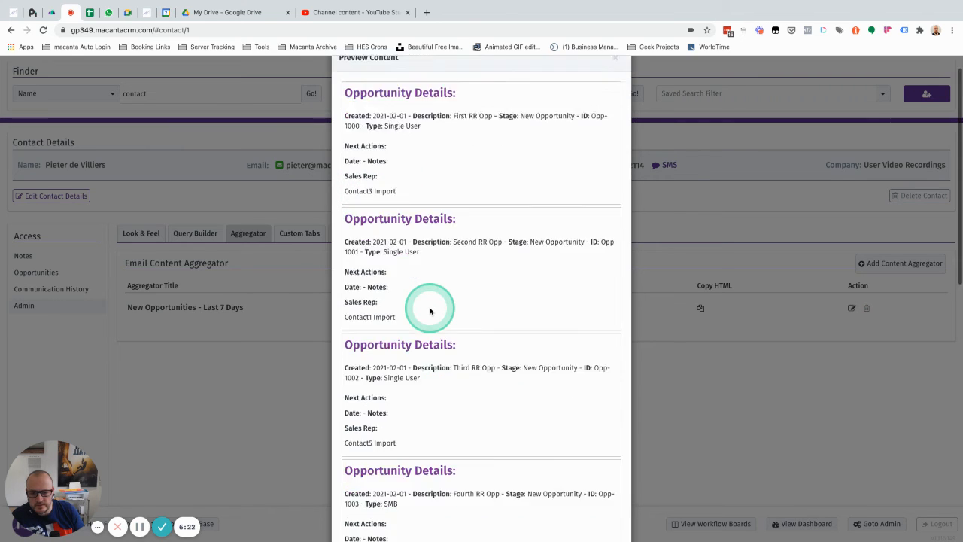
{"action": "scroll", "coordinate": [430, 311], "scroll_direction": "down", "scroll_amount": 6}
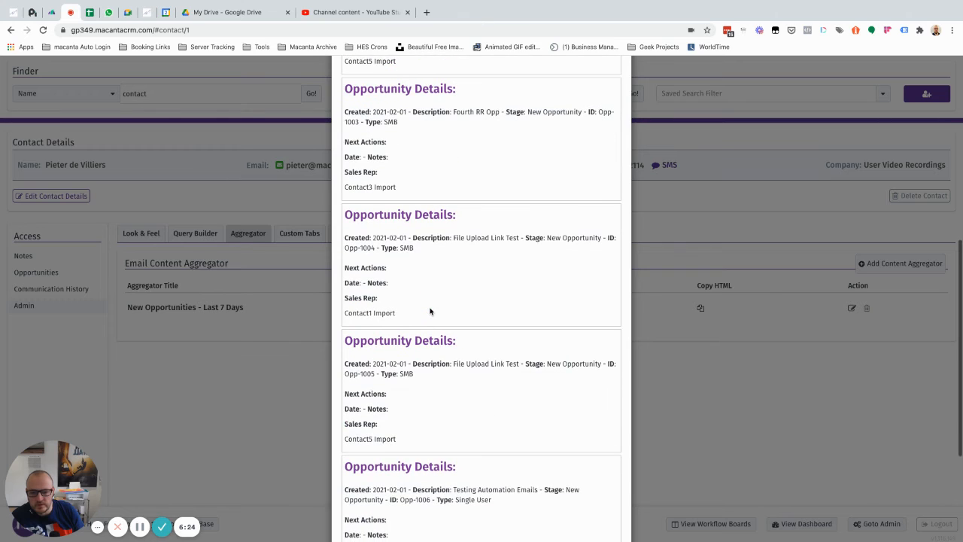
{"action": "scroll", "coordinate": [429, 311], "scroll_direction": "down", "scroll_amount": 1}
{"action": "scroll", "coordinate": [429, 311], "scroll_direction": "down", "scroll_amount": 1}
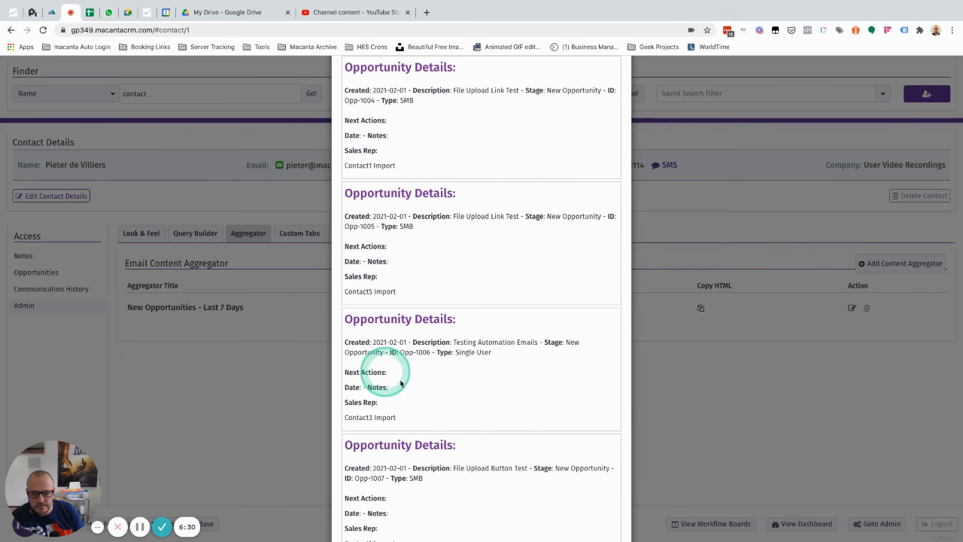
{"action": "scroll", "coordinate": [499, 355], "scroll_direction": "down", "scroll_amount": 1}
{"action": "scroll", "coordinate": [499, 355], "scroll_direction": "up", "scroll_amount": 15}
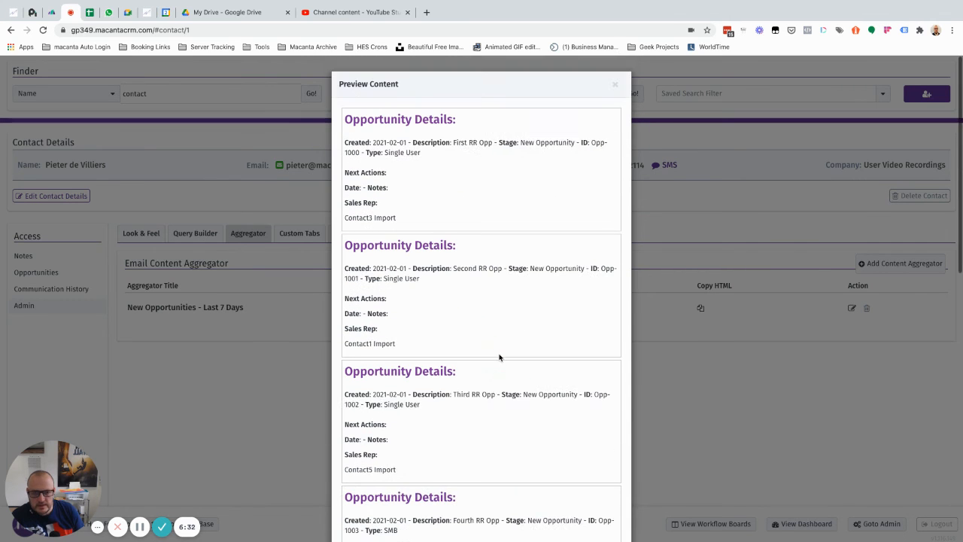
{"action": "left_click", "coordinate": [614, 87]}
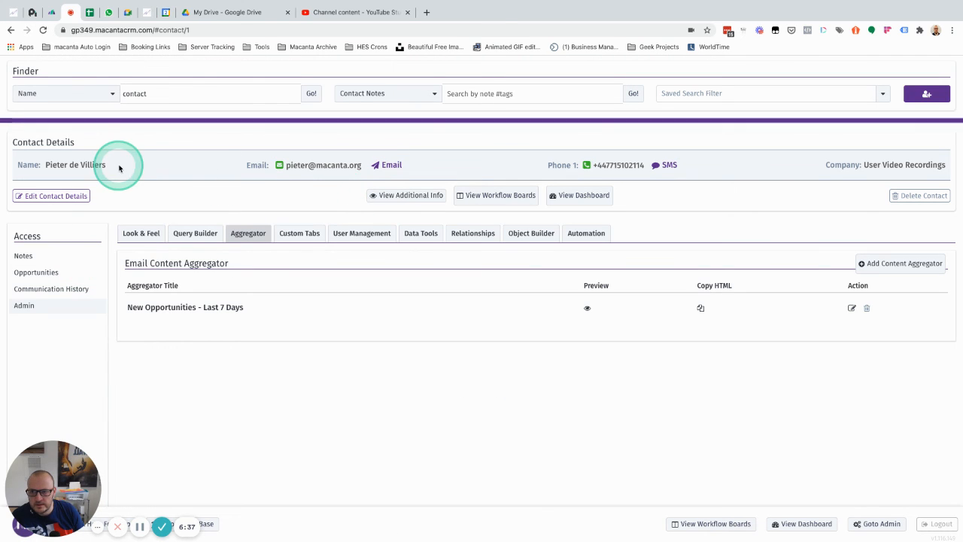
- Reload the page and start an email to the current contact with the subject "This week's Opportunities"
{"action": "left_click", "coordinate": [43, 31]}
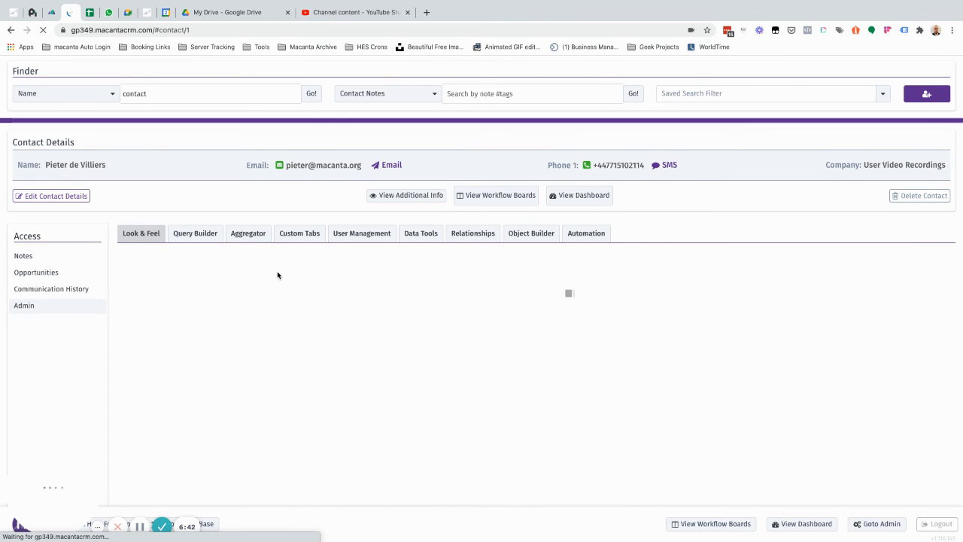
{"action": "left_click", "coordinate": [242, 282]}
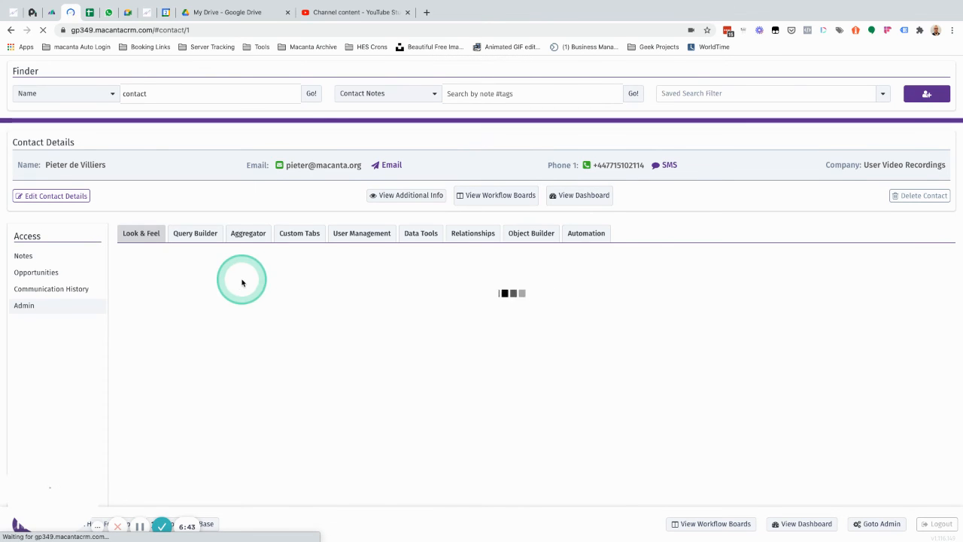
{"action": "left_click", "coordinate": [389, 166]}
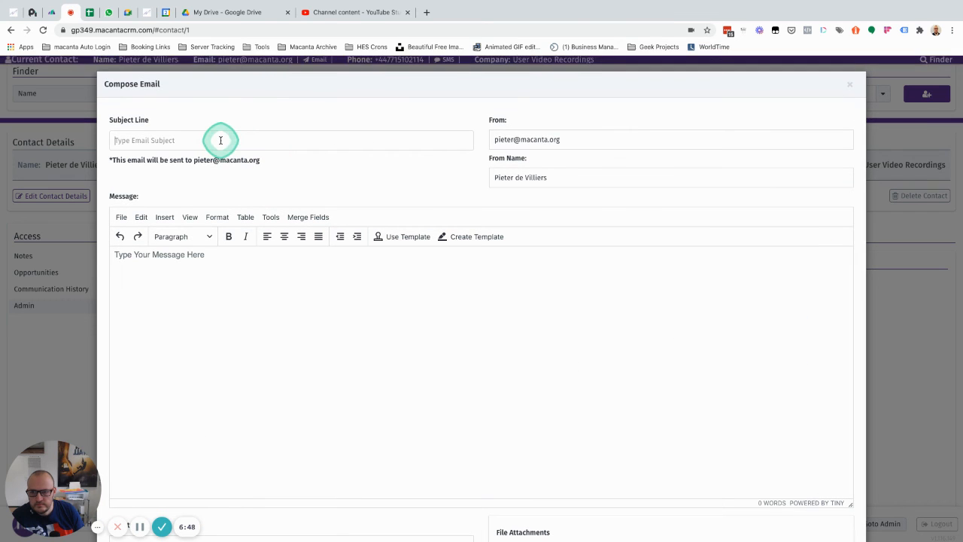
{"action": "left_click", "coordinate": [221, 140]}
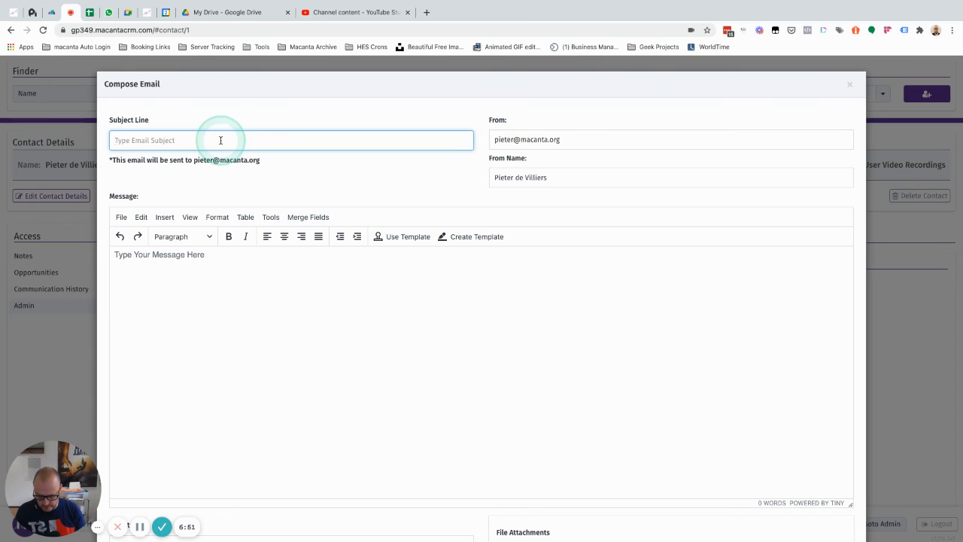
{"action": "type", "text": "This week's Opportunities"}
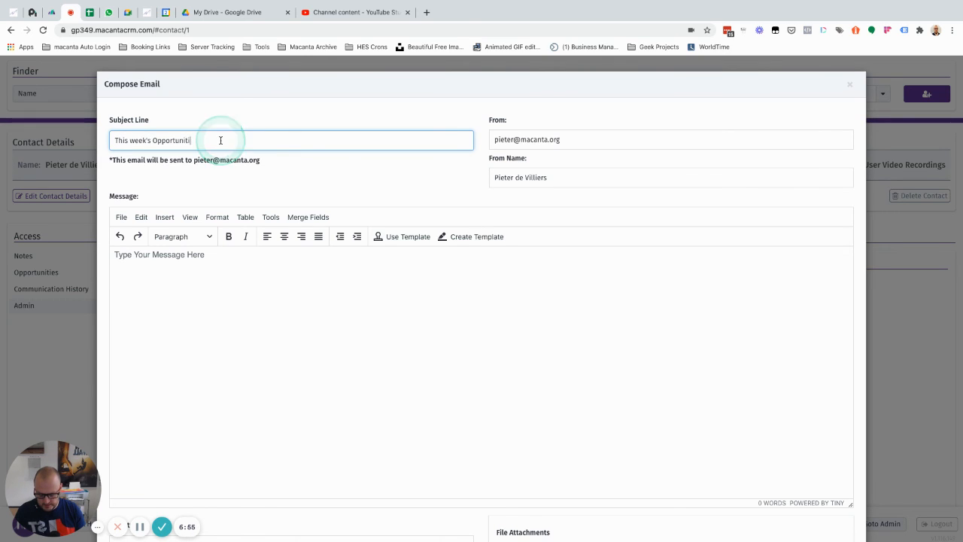
- Insert the aggregator merge field "New Opportunities - Last 7 Days" into the message body and send the email
{"action": "left_click", "coordinate": [199, 258]}
{"action": "left_click", "coordinate": [306, 217]}
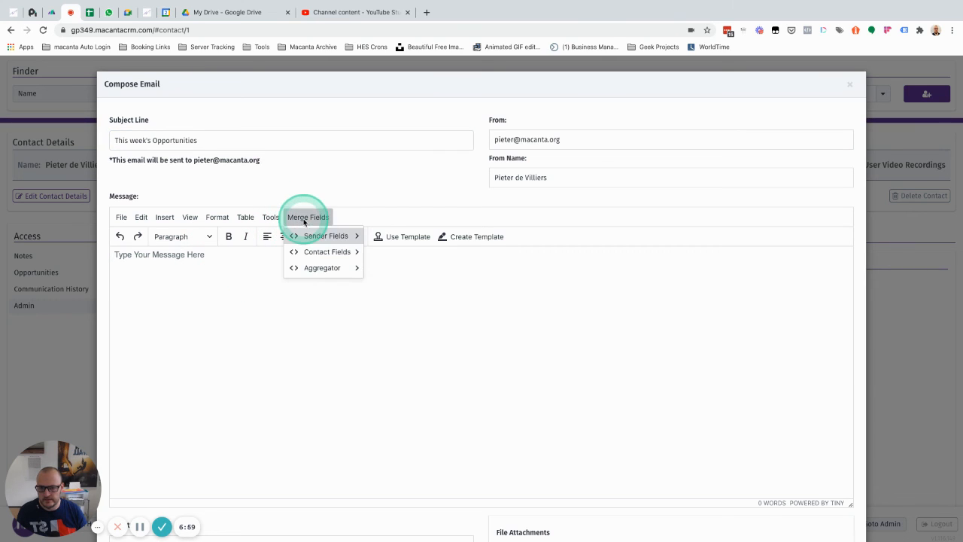
{"action": "mouse_move", "coordinate": [311, 268]}
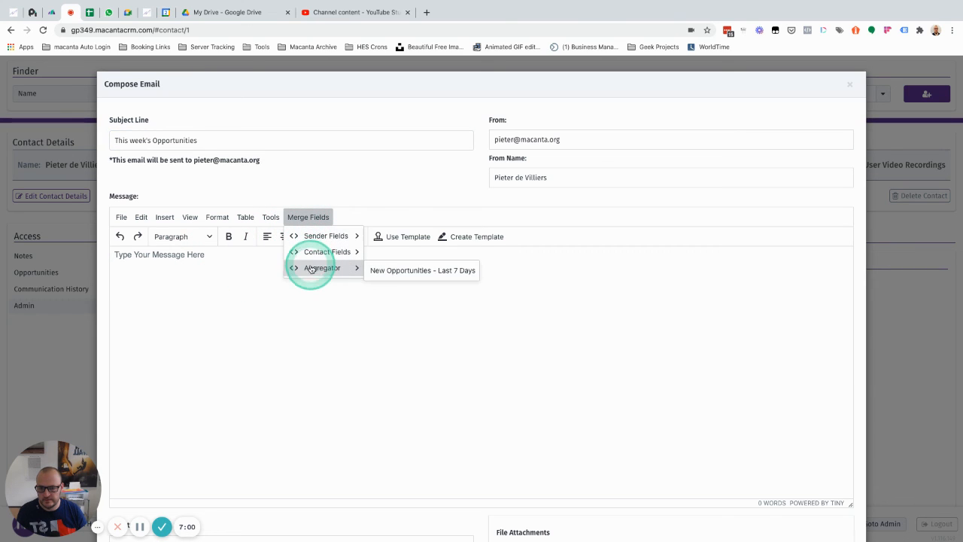
{"action": "left_click", "coordinate": [387, 270]}
{"action": "scroll", "coordinate": [388, 272], "scroll_direction": "down", "scroll_amount": 3}
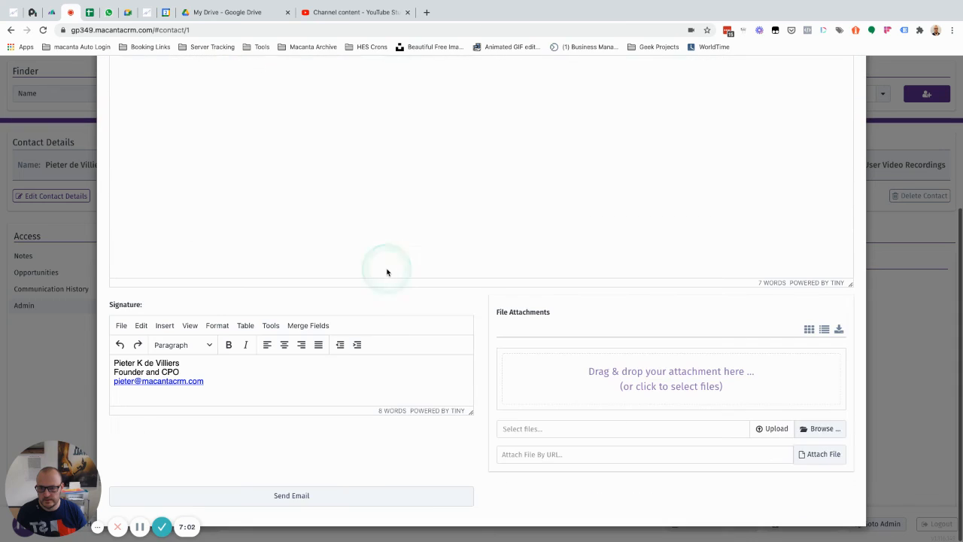
{"action": "left_click", "coordinate": [363, 497]}
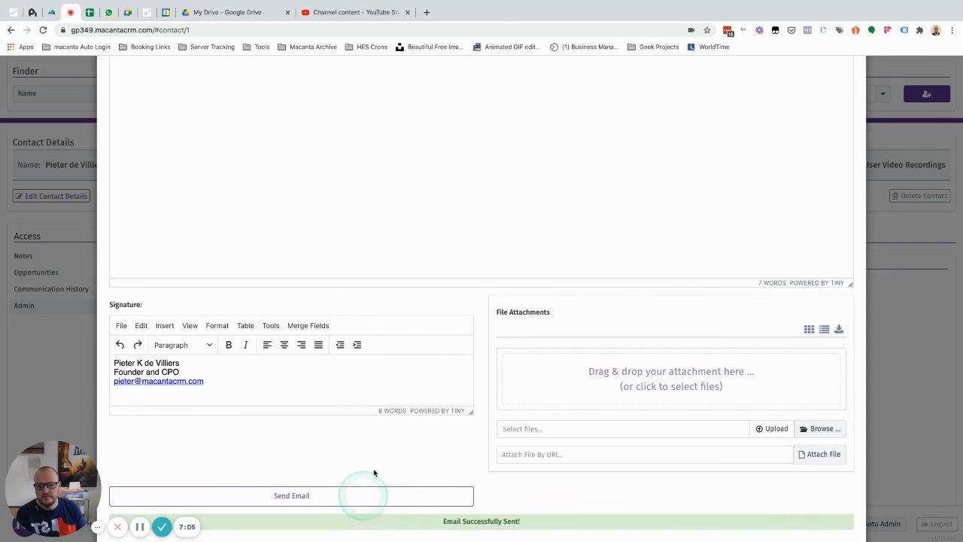
- Switch to the Mail inbox, examine the received "This week's Opportunities" email through to its signature, and return to Macanta
{"action": "left_click", "coordinate": [436, 227]}
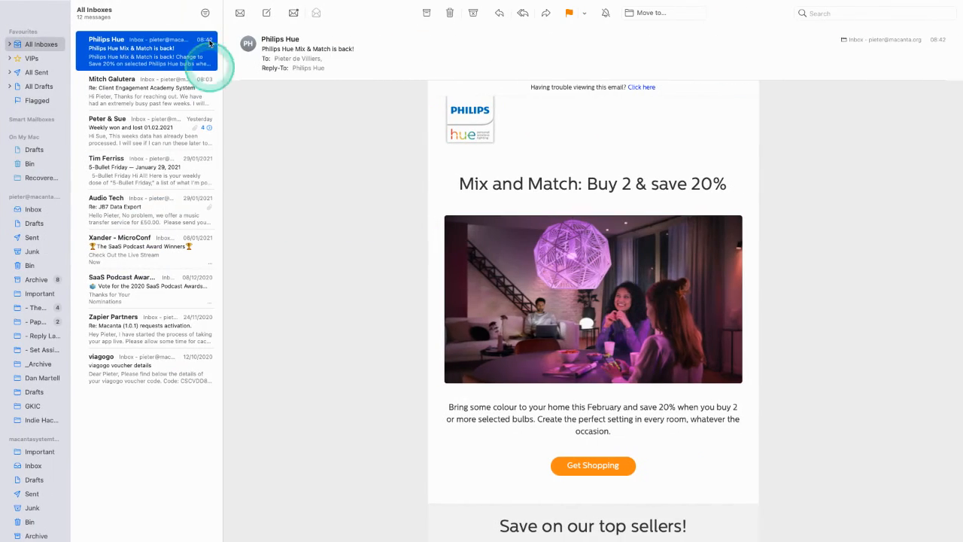
{"action": "left_click", "coordinate": [262, 13]}
{"action": "left_click", "coordinate": [154, 53]}
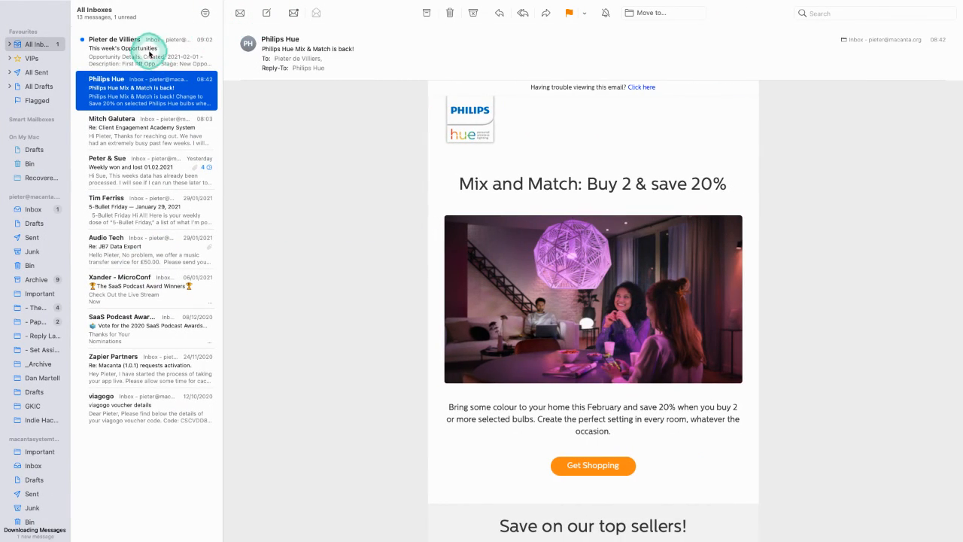
{"action": "left_click", "coordinate": [436, 87]}
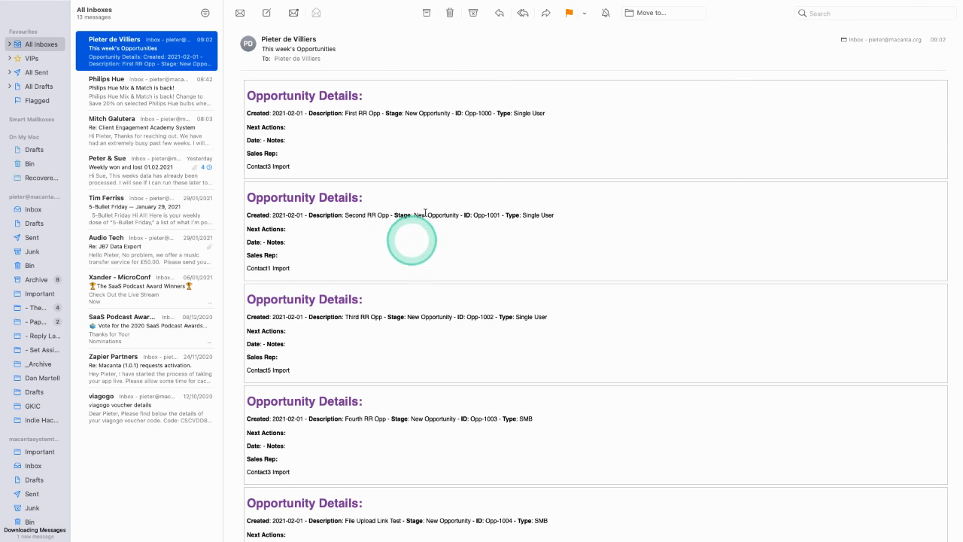
{"action": "scroll", "coordinate": [420, 387], "scroll_direction": "down", "scroll_amount": 5}
{"action": "scroll", "coordinate": [420, 396], "scroll_direction": "down", "scroll_amount": 8}
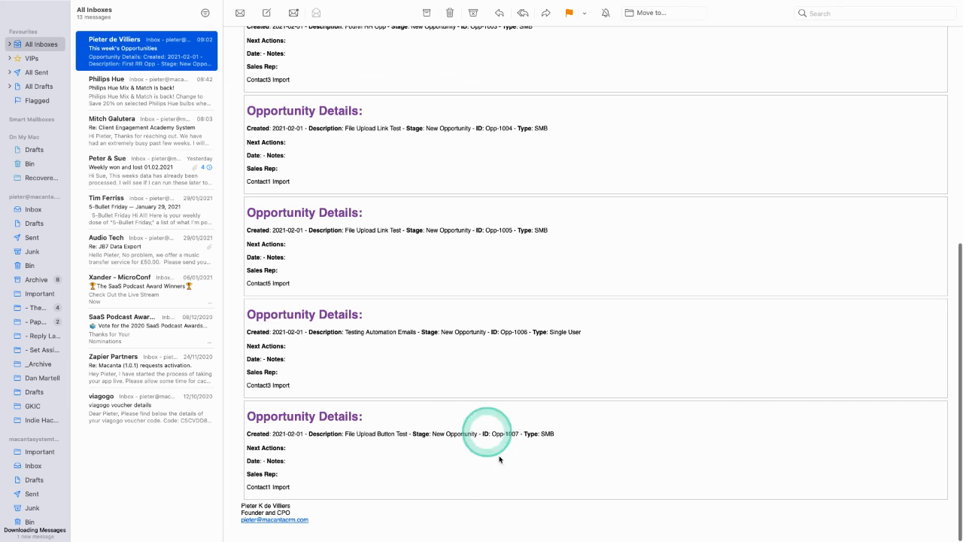
{"action": "scroll", "coordinate": [397, 316], "scroll_direction": "up", "scroll_amount": 13}
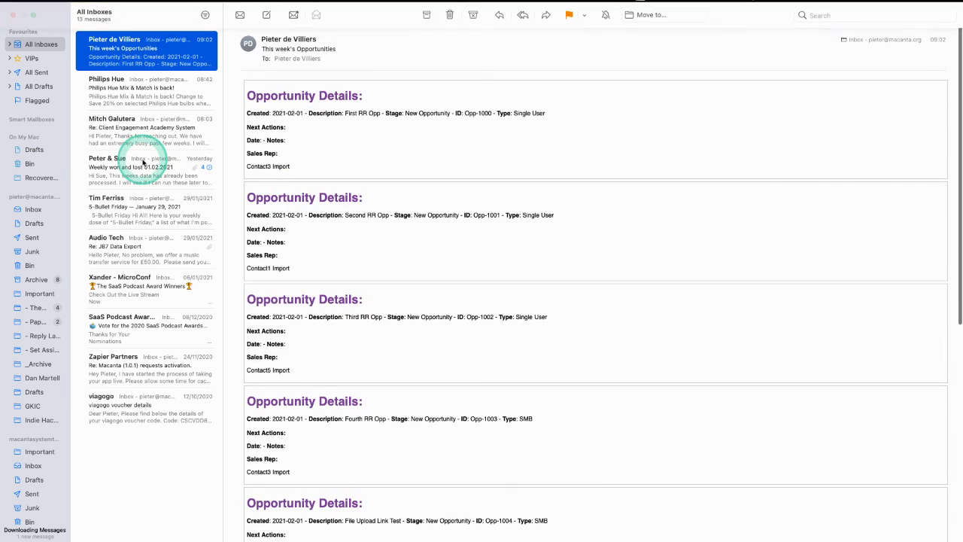
{"action": "key", "text": "ctrl+Left"}
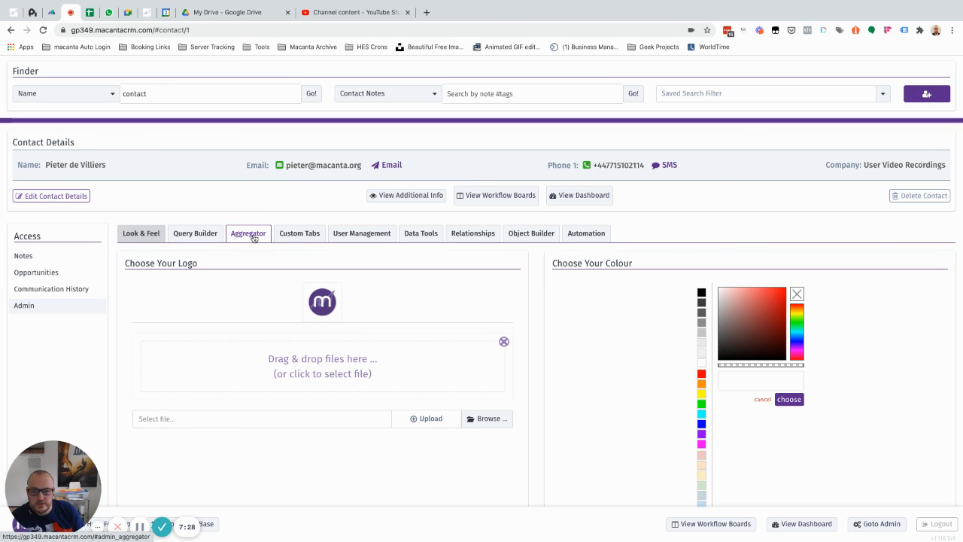
{"action": "left_click", "coordinate": [254, 235]}
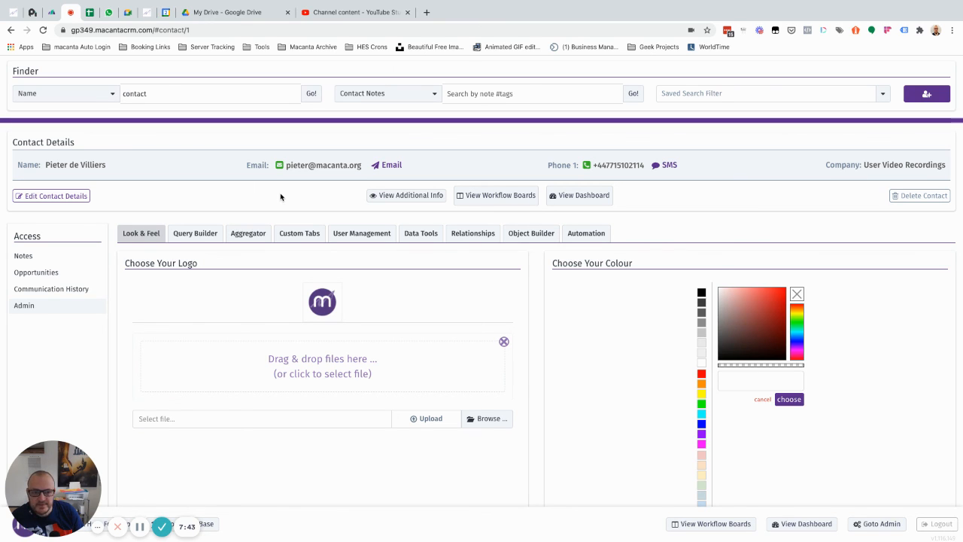
{"action": "left_click", "coordinate": [271, 196]}
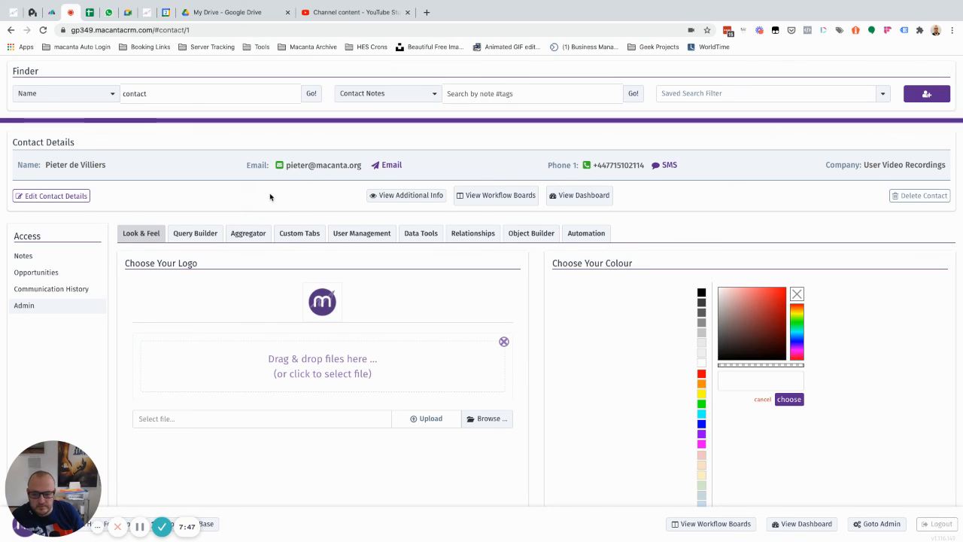
{"action": "mouse_move", "coordinate": [281, 383]}
{"action": "left_mouse_down"}
{"action": "mouse_move", "coordinate": [273, 392]}
{"action": "mouse_move", "coordinate": [318, 522]}
{"action": "left_mouse_up"}
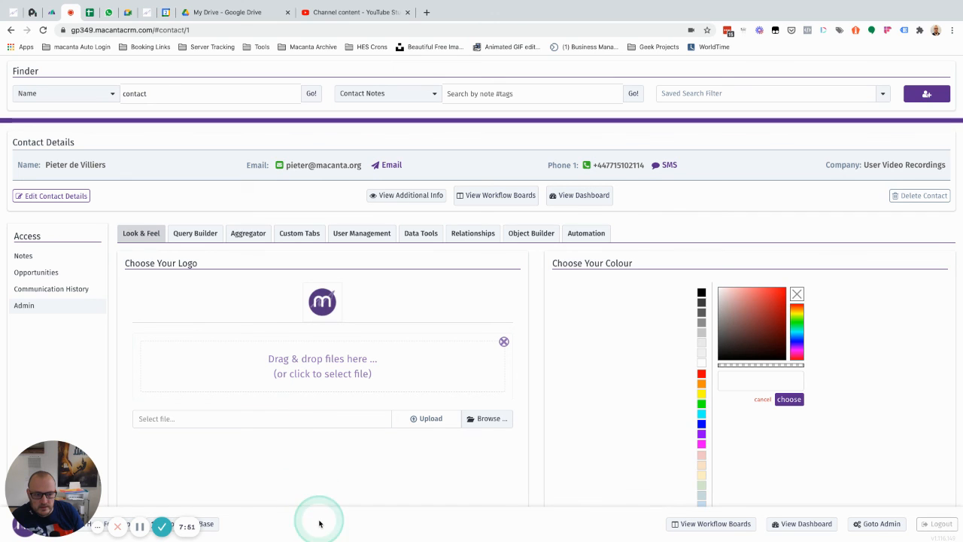
{"action": "left_click", "coordinate": [315, 516]}
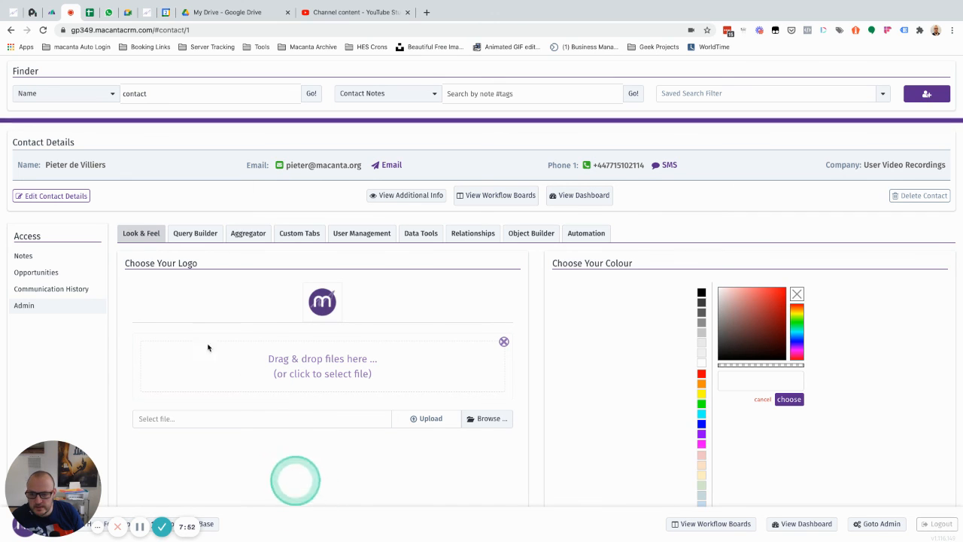
{"action": "left_click", "coordinate": [128, 361]}
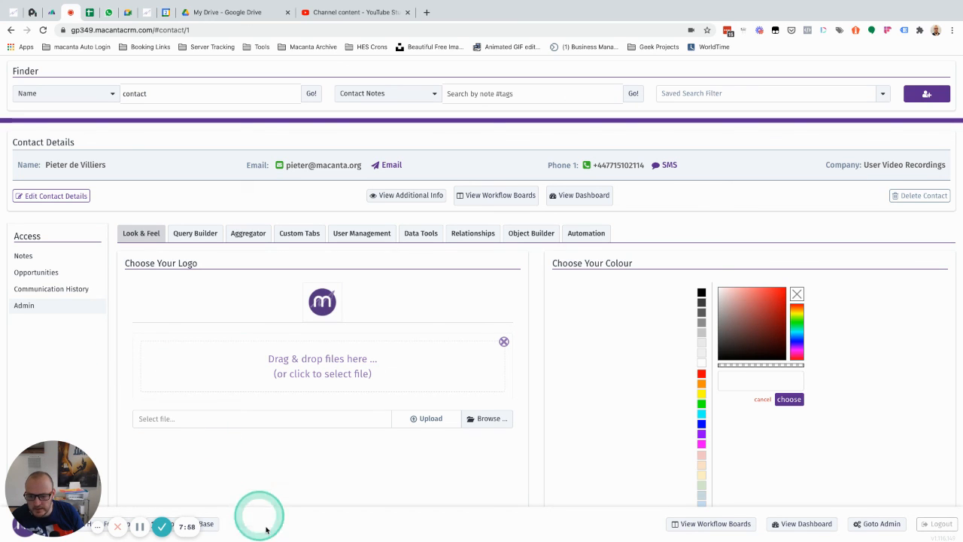